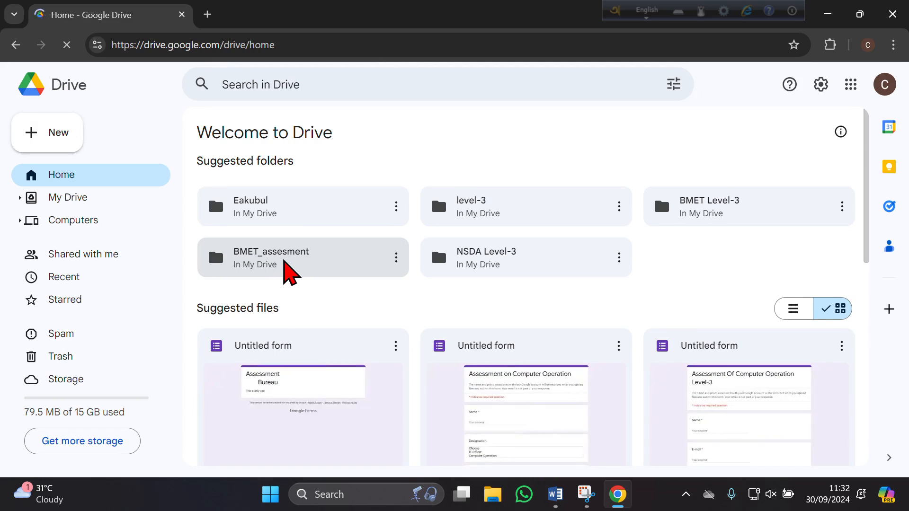
Open the Untitled 'Assessment on Computer Operation' form from the level-3 Drive folder for editing.
double_click(283, 260)
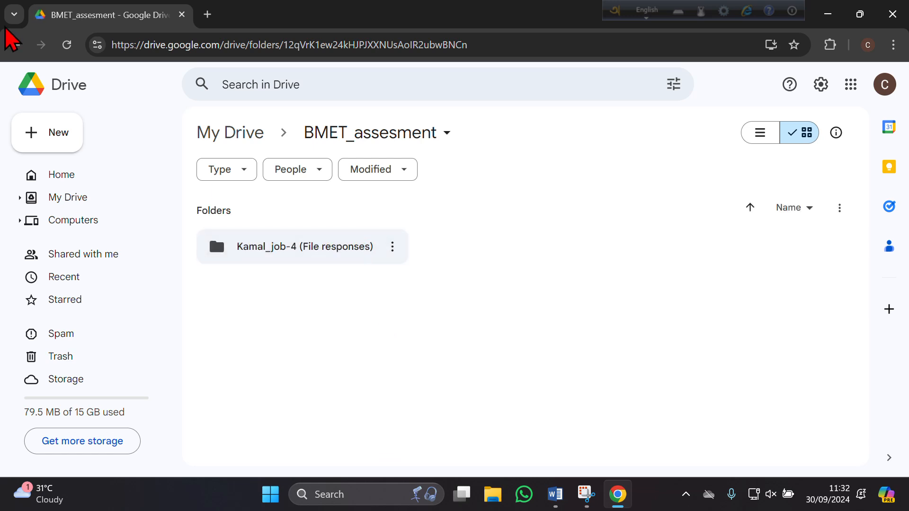
left_click(16, 44)
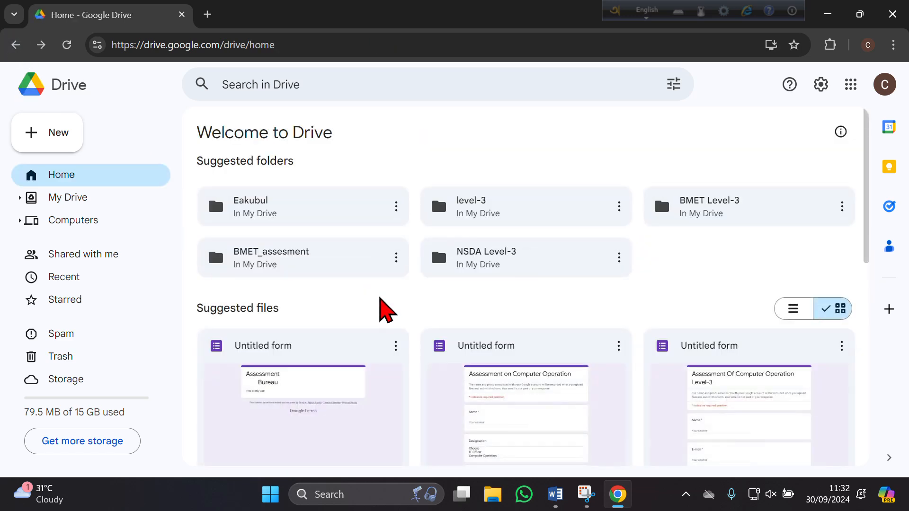
double_click(517, 274)
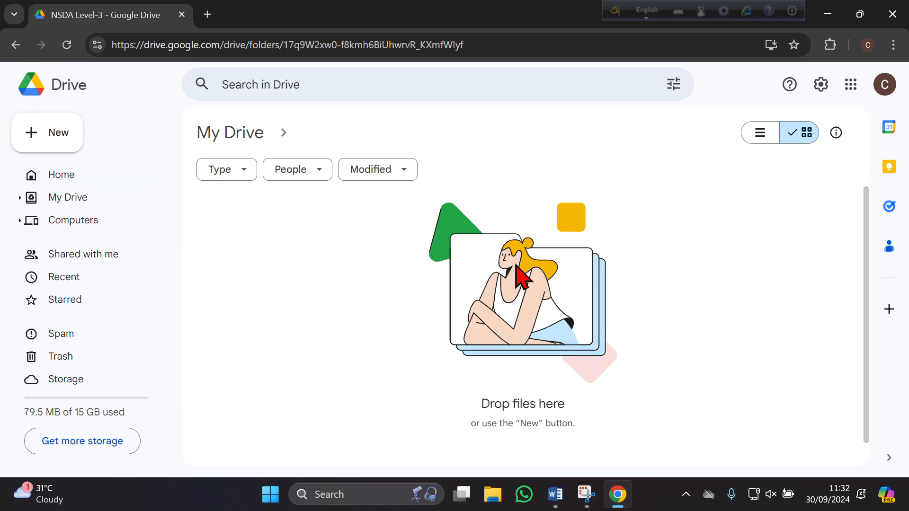
left_click(15, 44)
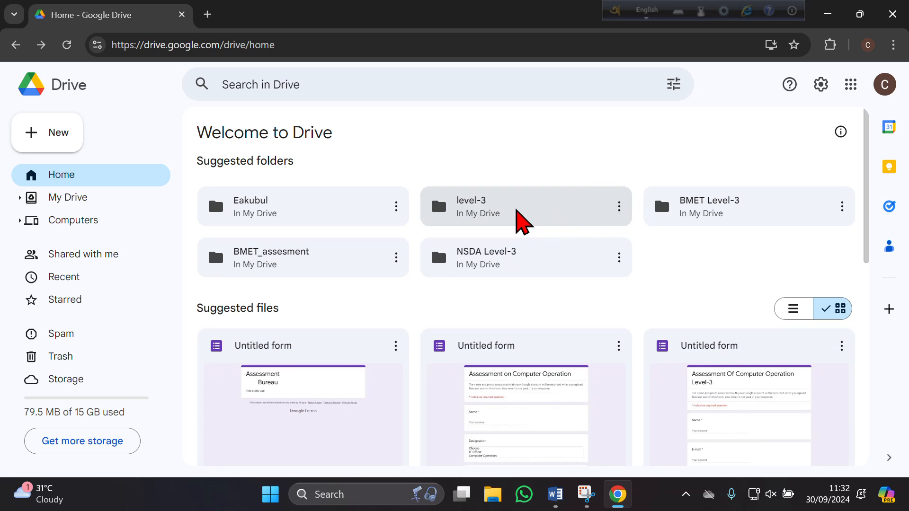
double_click(516, 211)
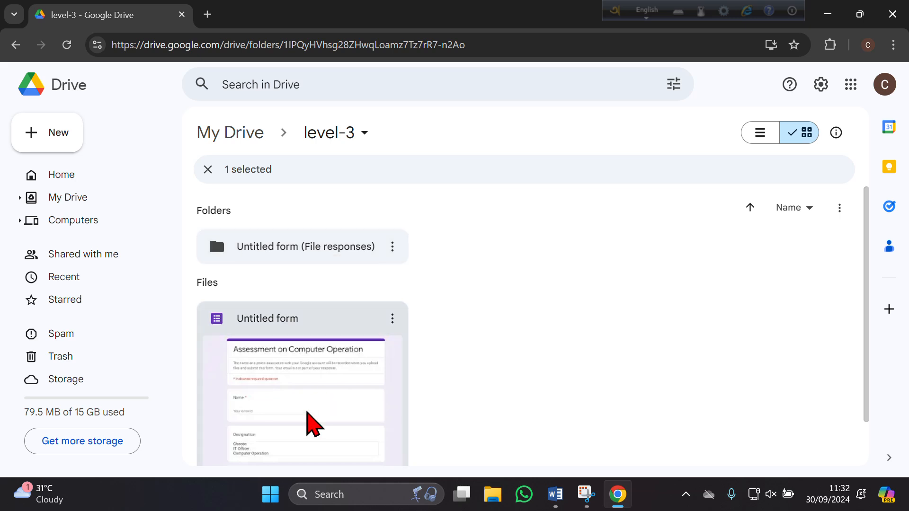
double_click(313, 407)
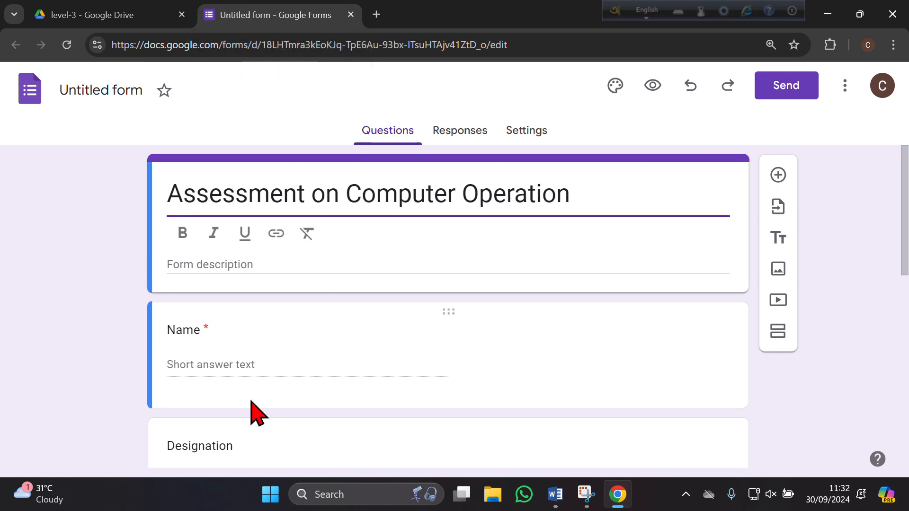
scroll(499, 301, "down", 8)
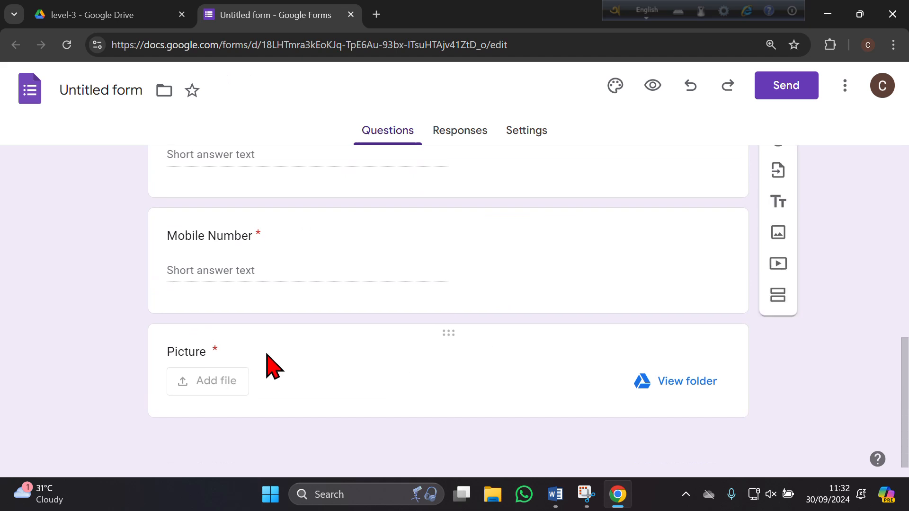
scroll(268, 356, "up", 8)
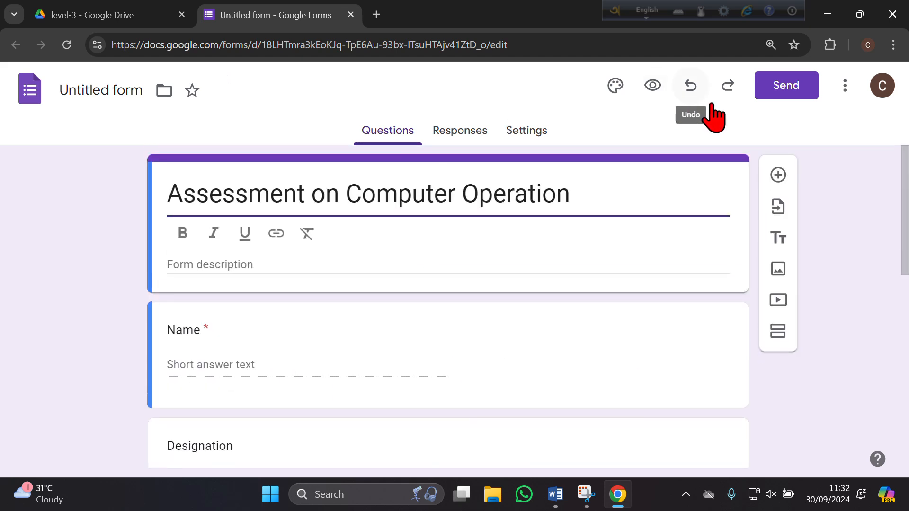
left_click(786, 87)
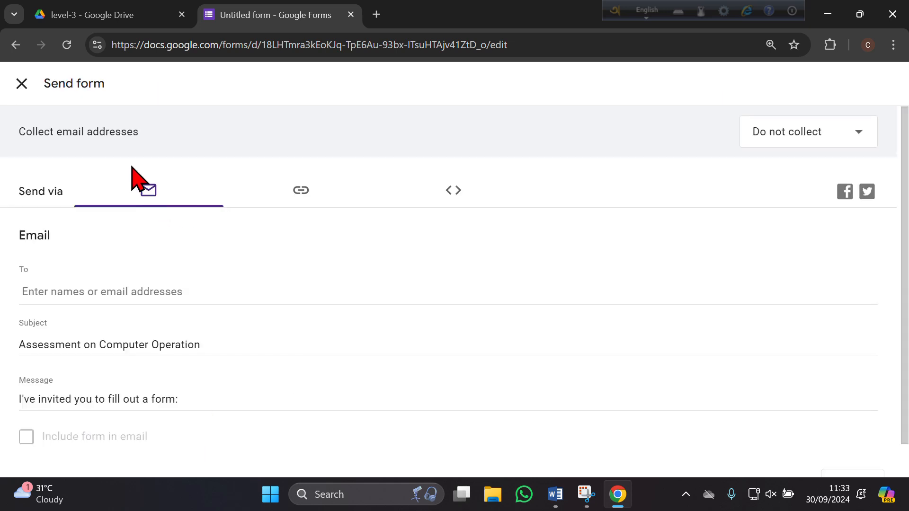
left_click(301, 191)
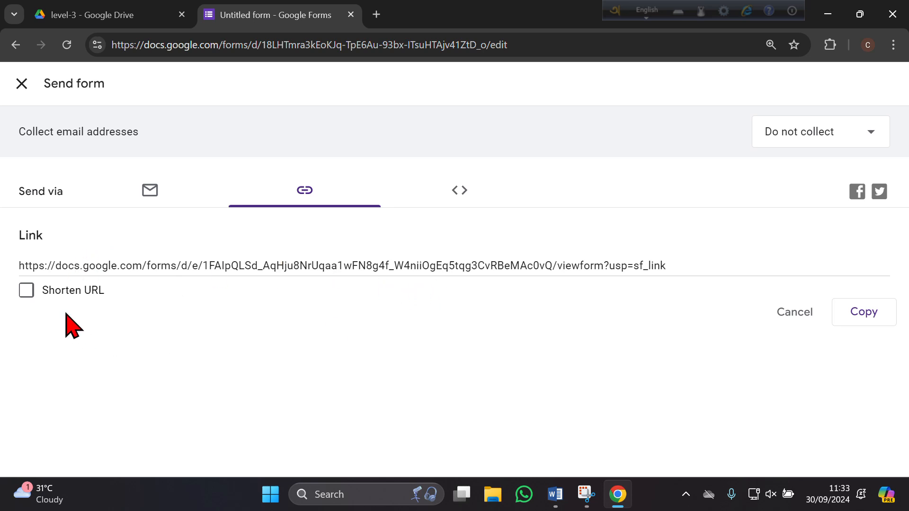
left_click(27, 291)
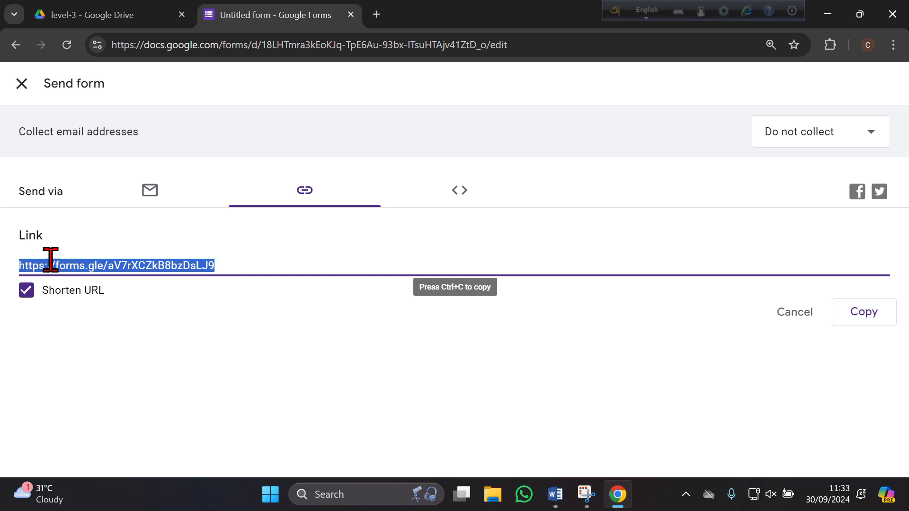
right_click(67, 264)
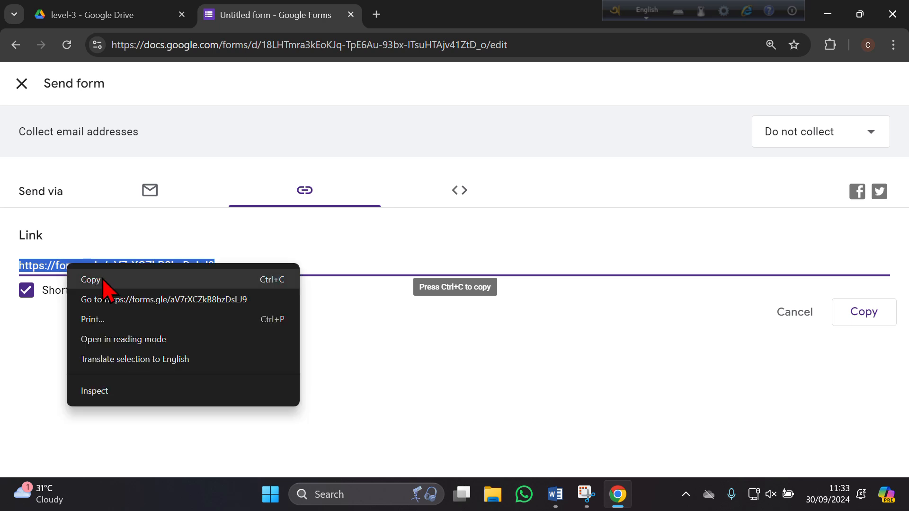
left_click(89, 279)
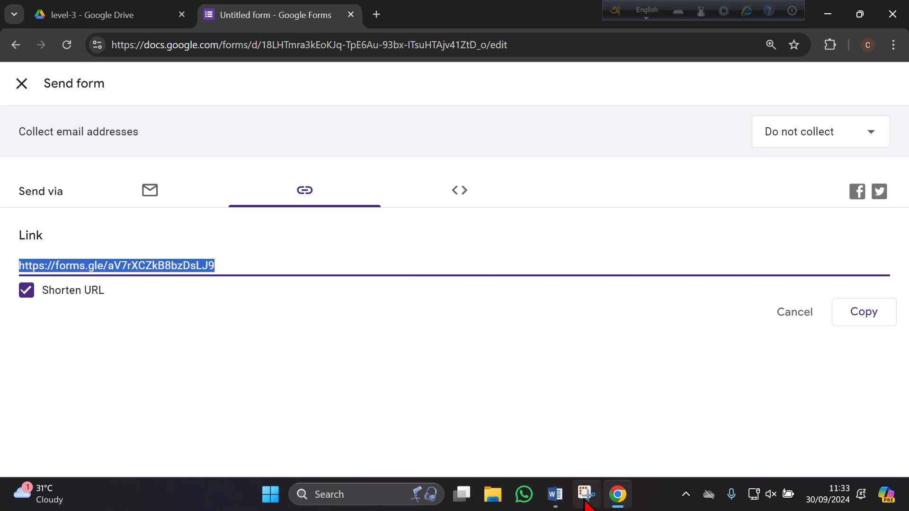
Paste the short form link after 'GoogleForm:' in the Word document, then minimize Word.
left_click(556, 494)
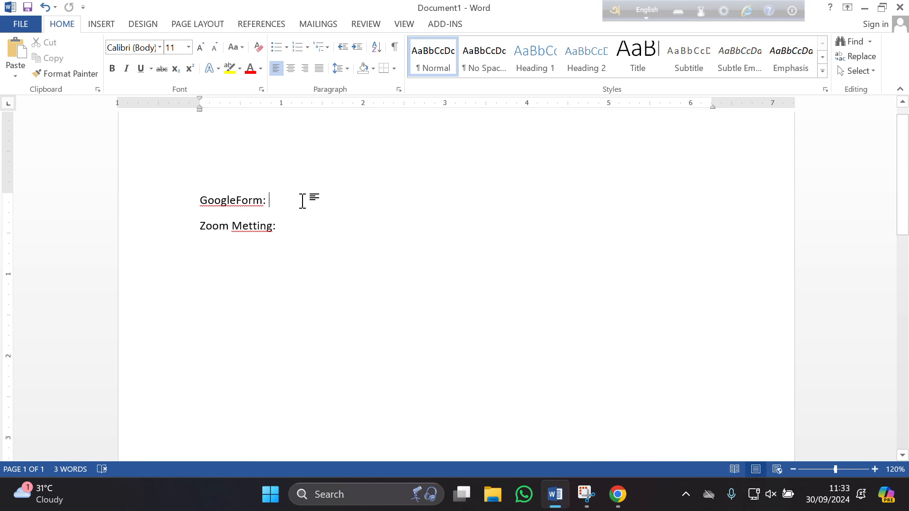
key("ctrl+v")
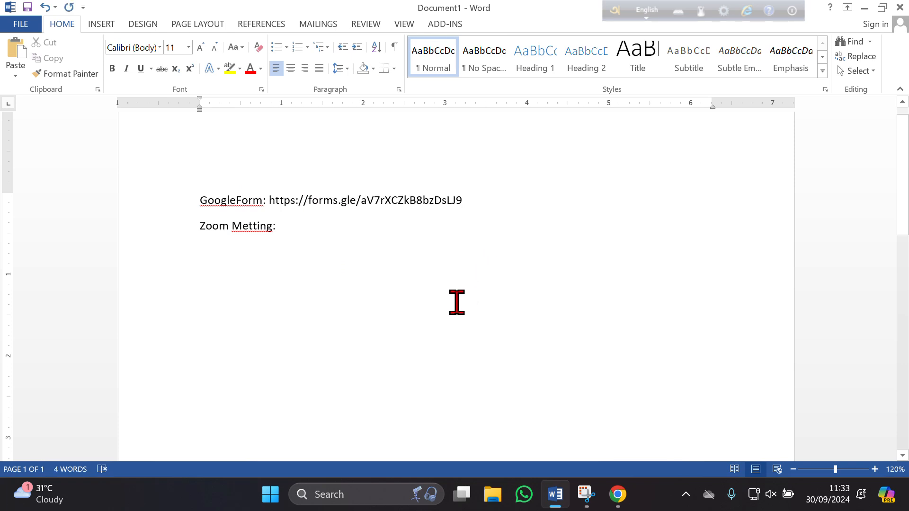
left_click(863, 7)
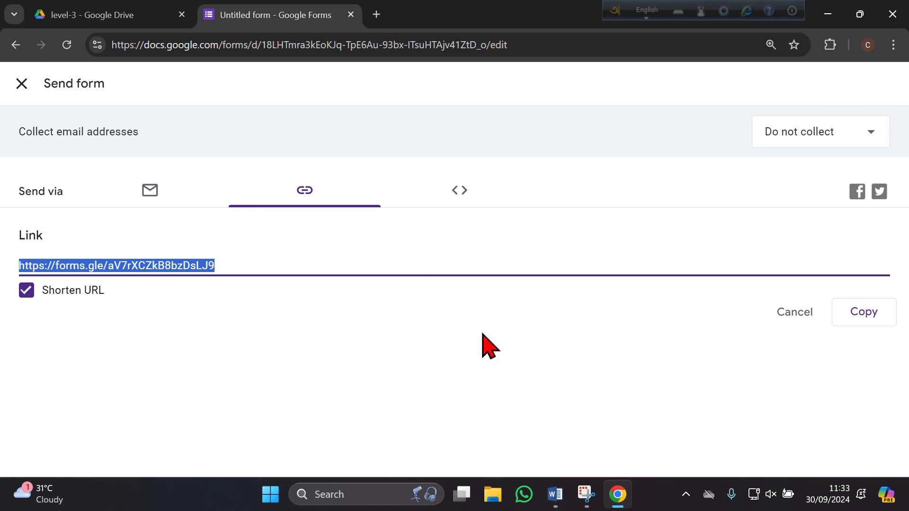
Restore Chrome to a smaller floating window, widen it and reposition it slightly lower.
left_click(860, 14)
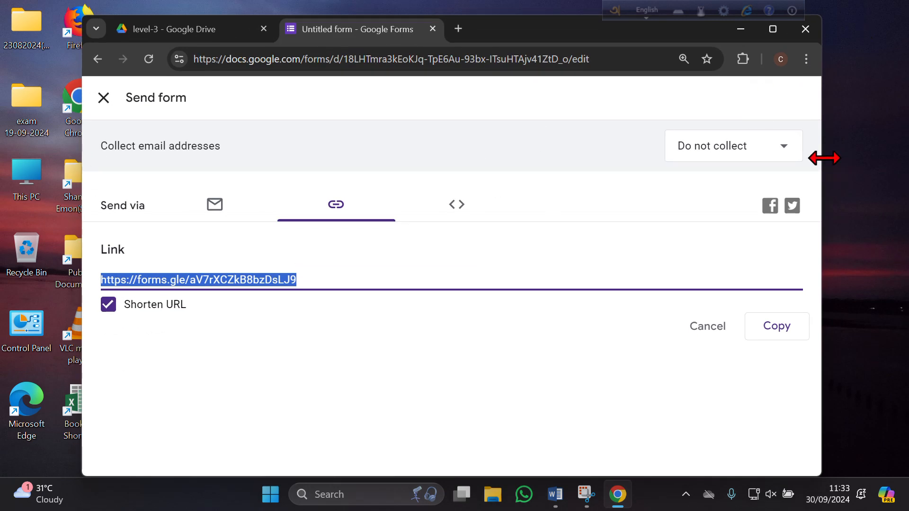
left_click_drag(824, 158, 902, 163)
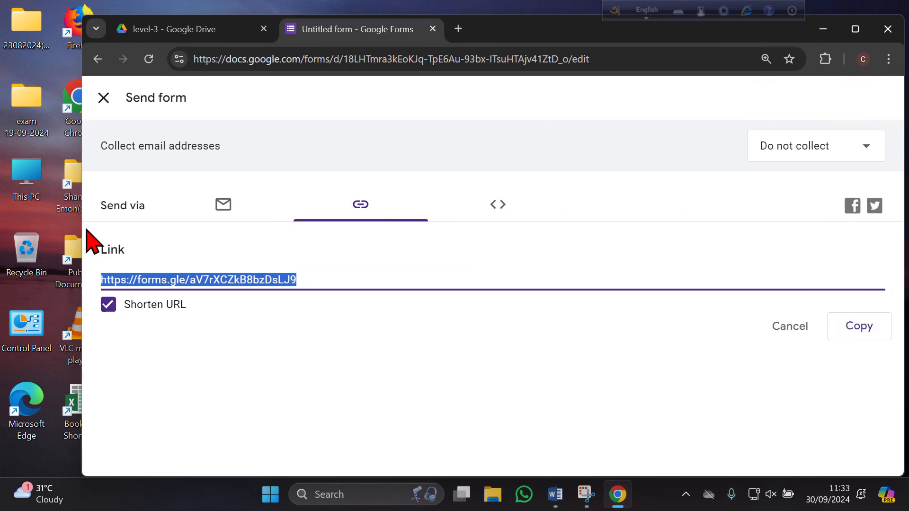
left_click_drag(81, 219, 5, 205)
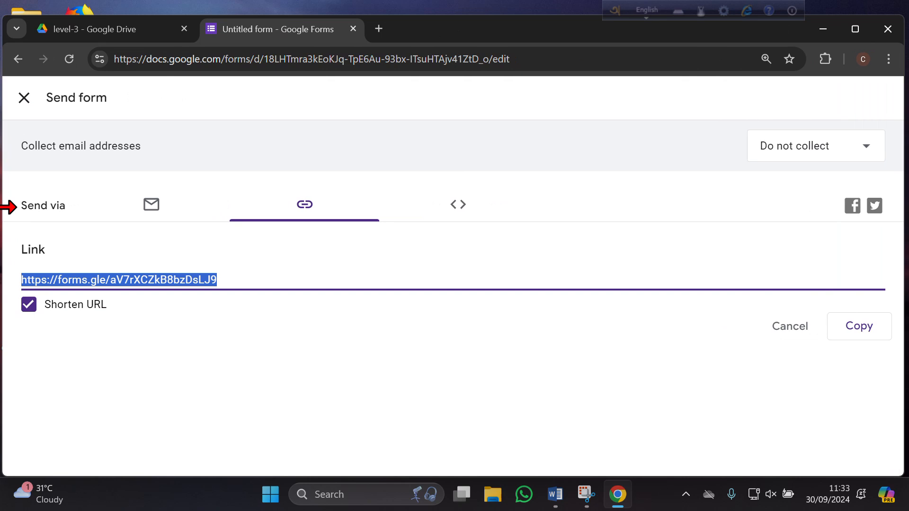
left_click_drag(647, 45, 652, 67)
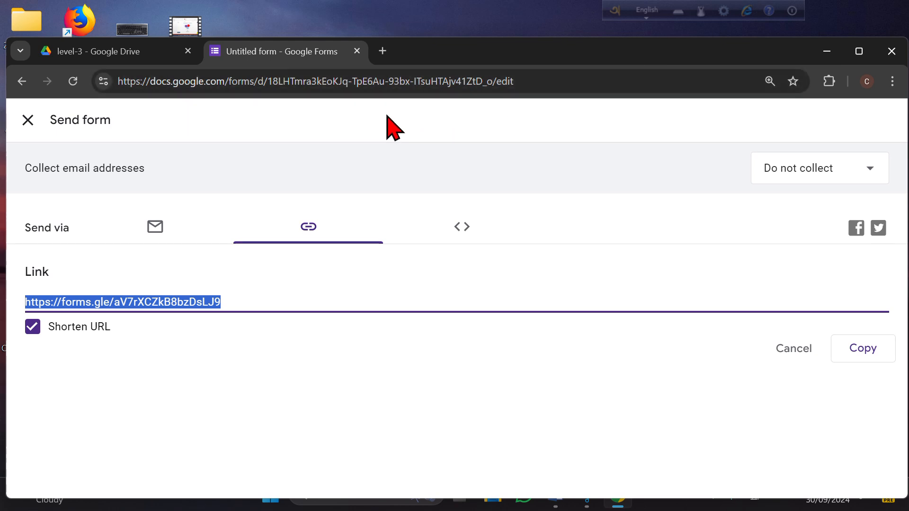
left_click_drag(620, 52, 616, 59)
Search 'zoom log in' in a new tab and open Zoom's Sign In result.
left_click(378, 59)
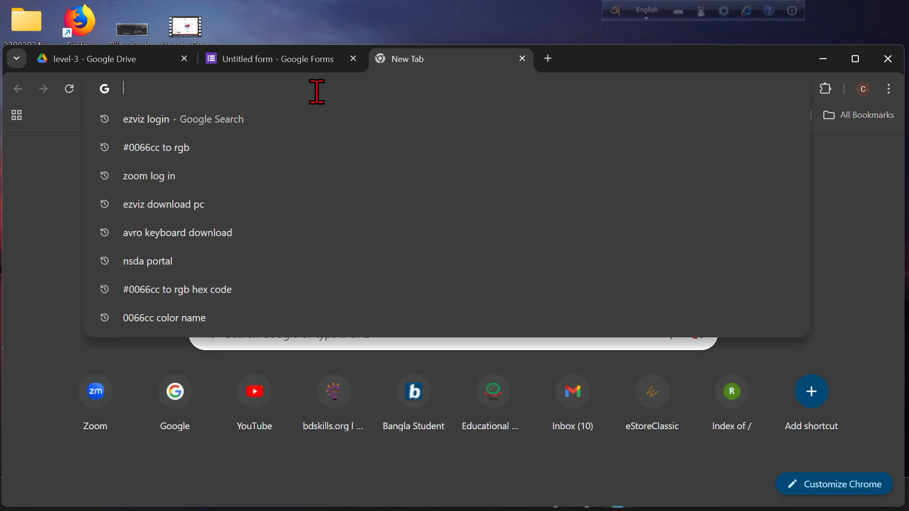
type("zoom.com")
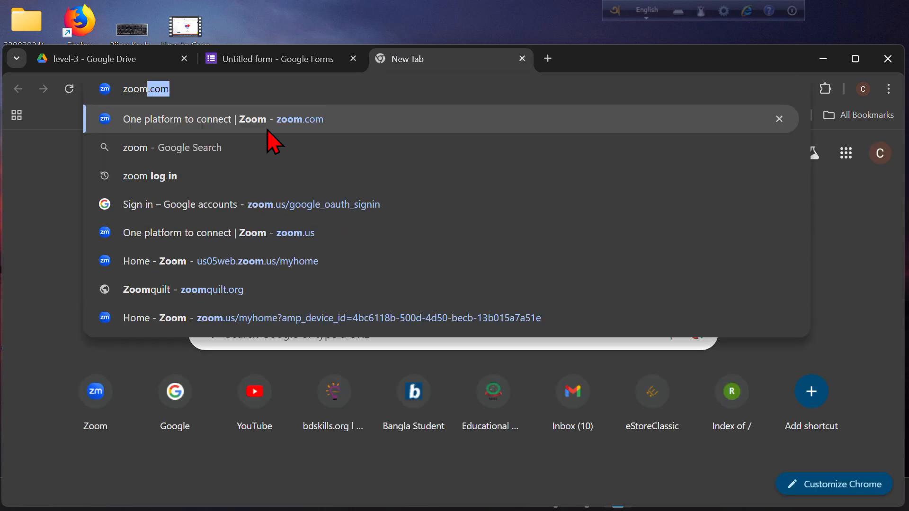
left_click(185, 184)
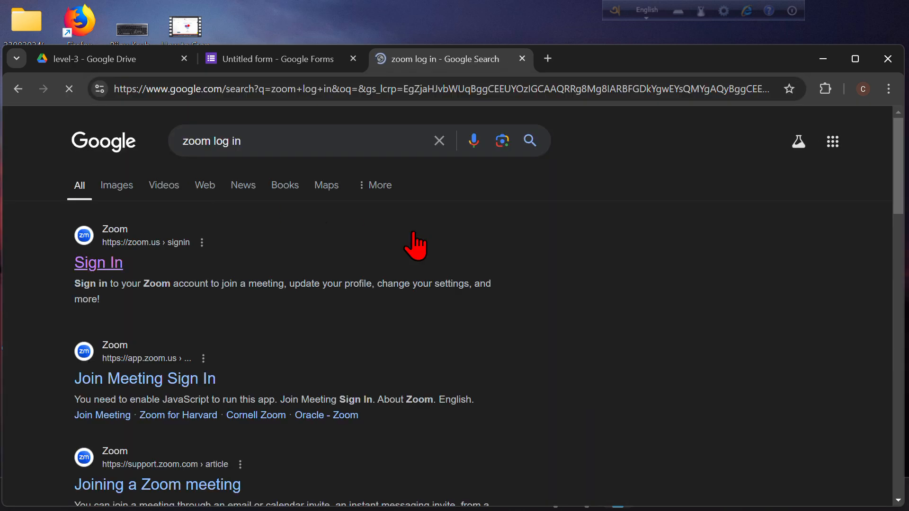
left_click(101, 269)
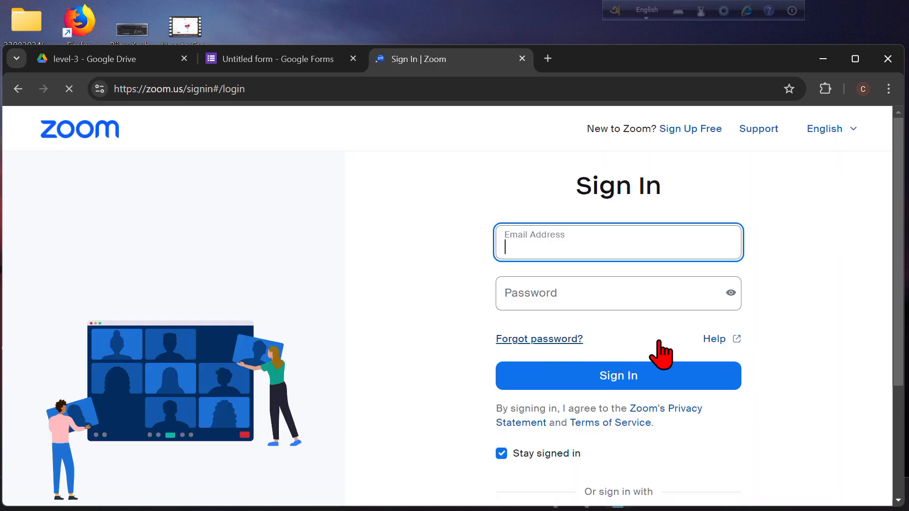
Sign in to the Zoom web portal with Google, choosing the first listed account.
left_click(633, 384)
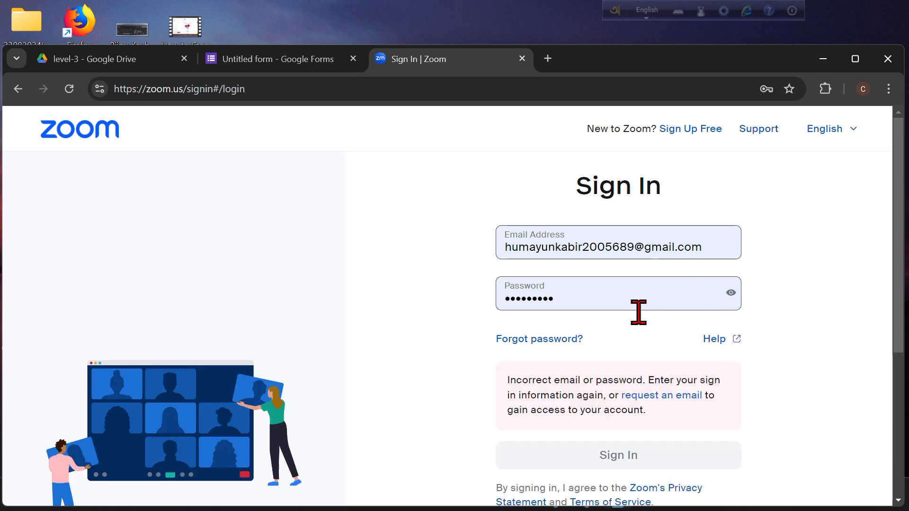
scroll(638, 331, "down", 5)
scroll(634, 339, "up", 5)
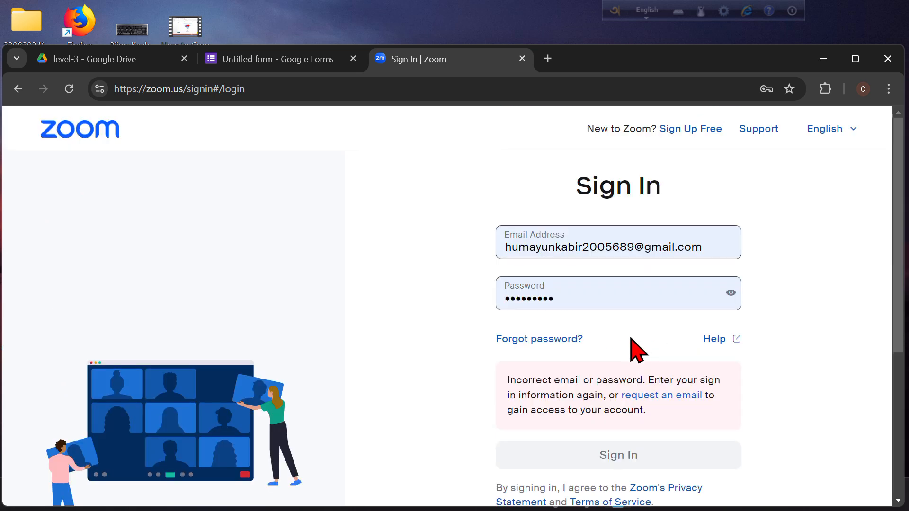
scroll(634, 349, "down", 5)
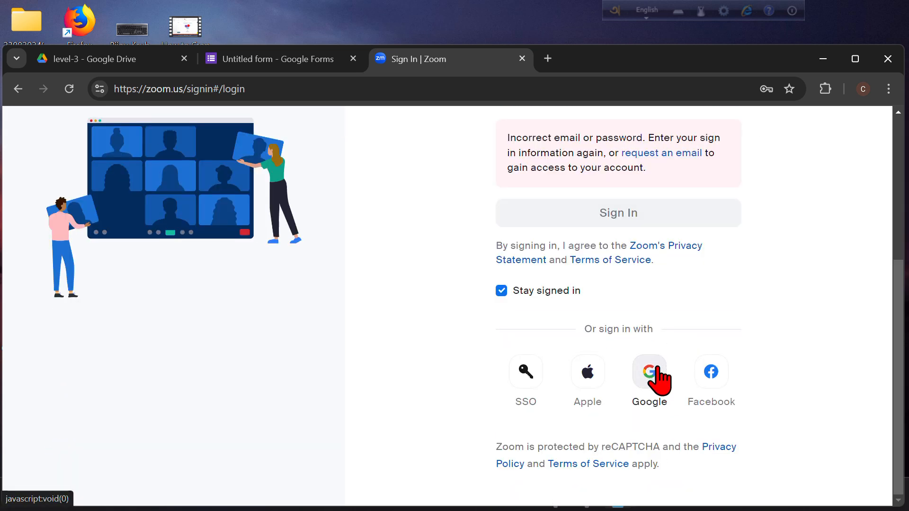
left_click(656, 376)
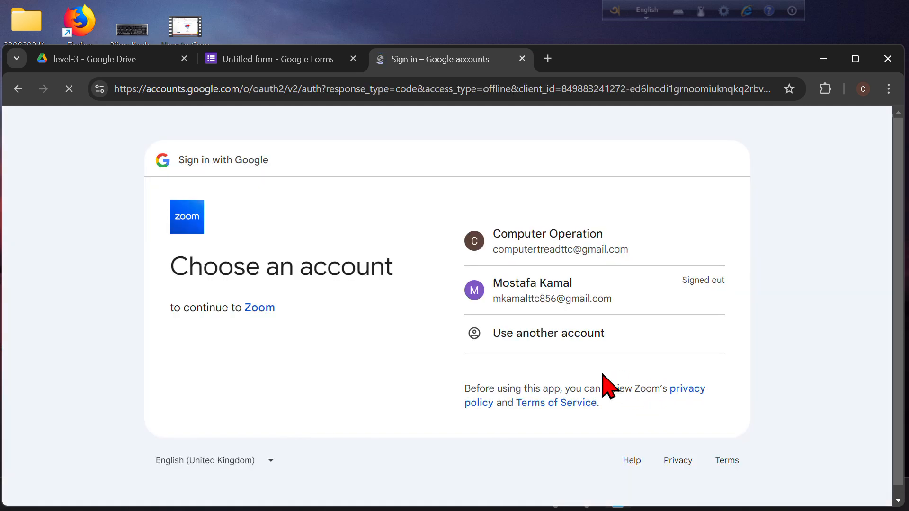
left_click(544, 247)
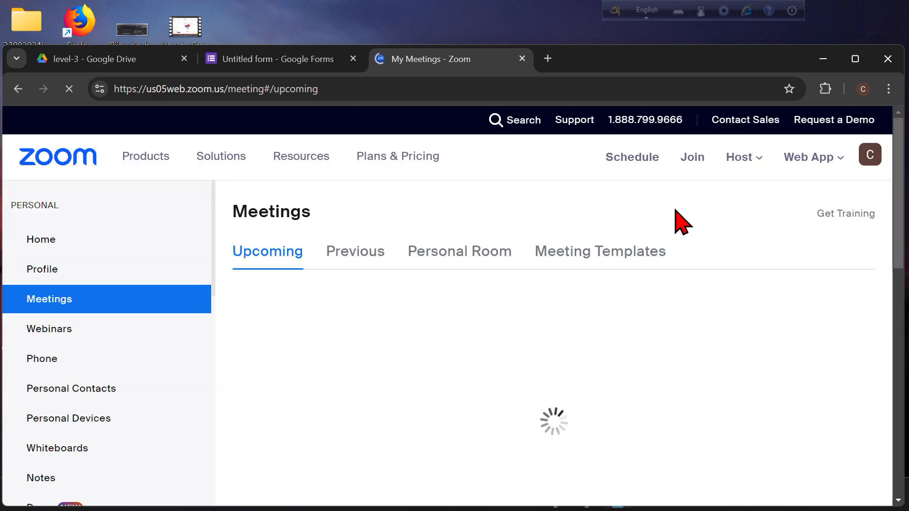
Dismiss the Zoom Docs popup and start scheduling a meeting with topic Level-3.
scroll(511, 371, "down", 5)
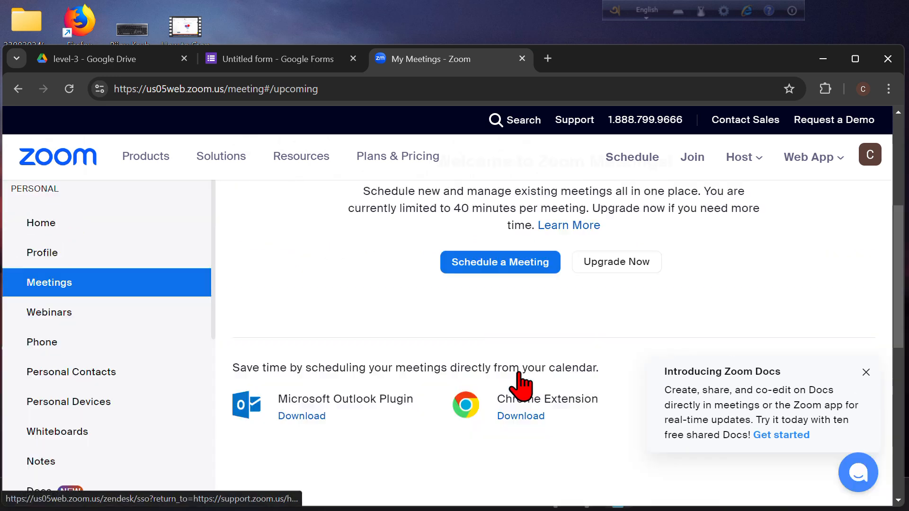
scroll(520, 385, "up", 5)
left_click(866, 373)
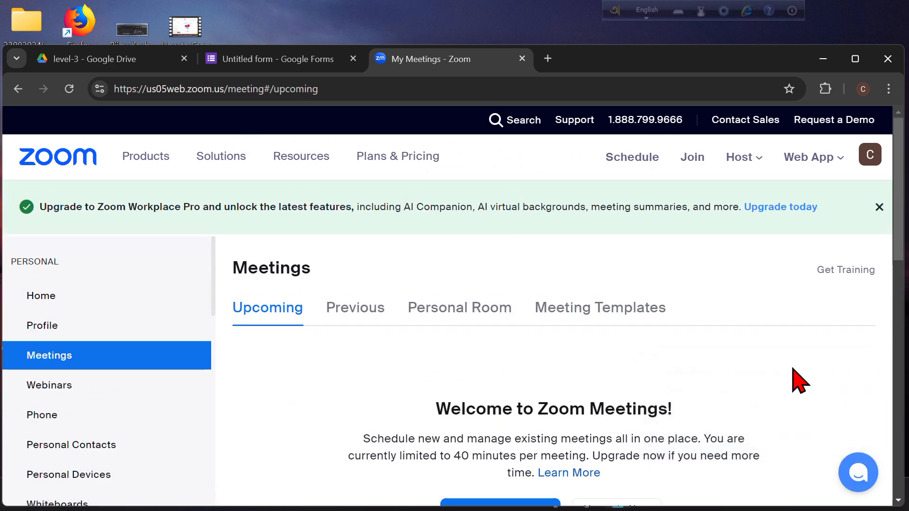
scroll(800, 381, "down", 5)
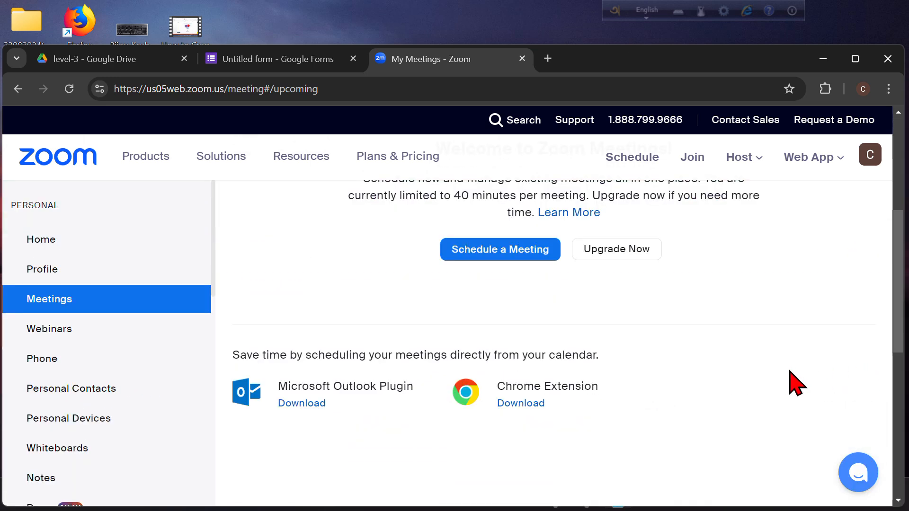
left_click(484, 251)
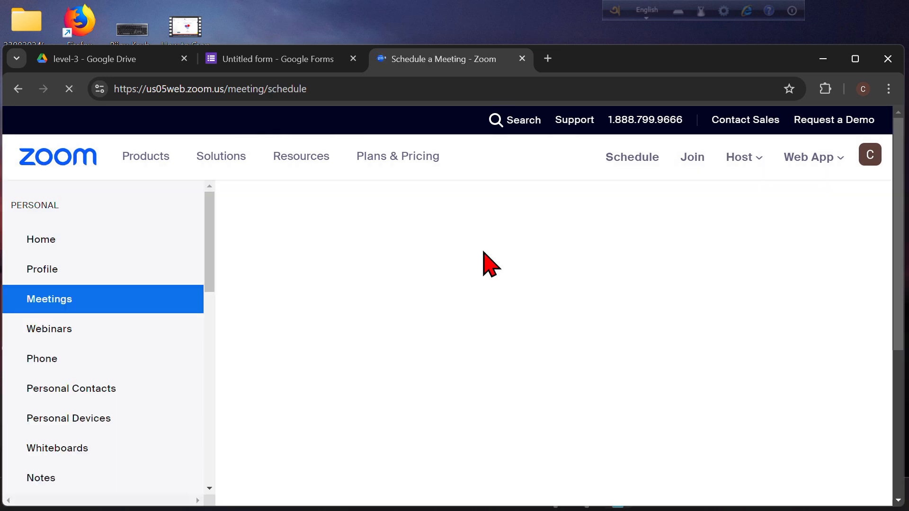
scroll(491, 410, "down", 5)
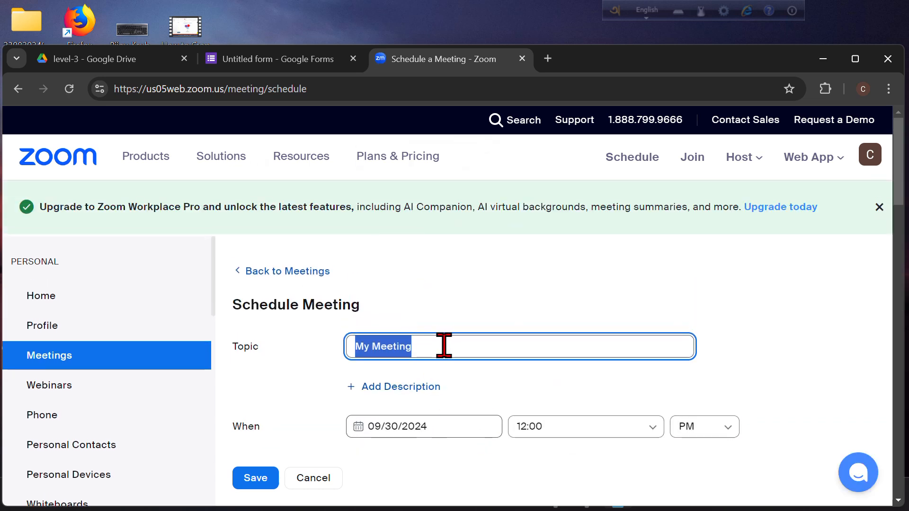
type("Level-3")
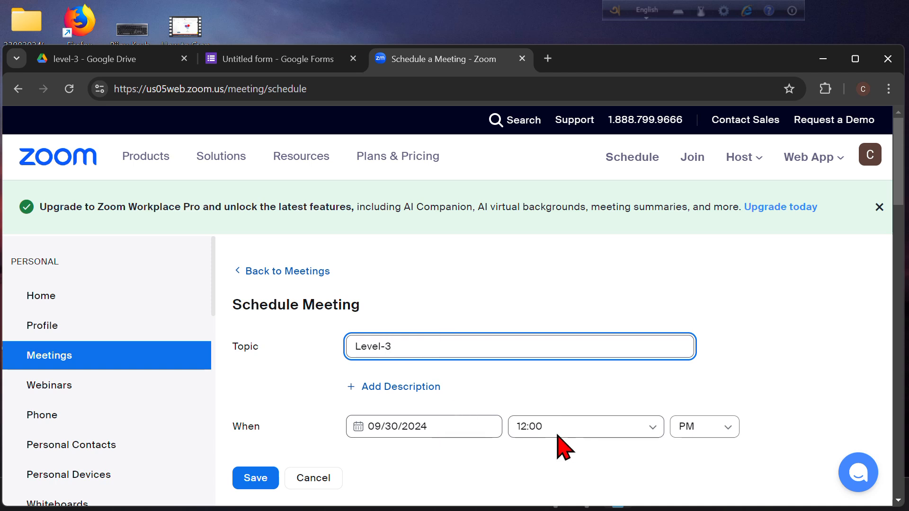
Set the meeting start time to 02:00 PM.
left_click(655, 432)
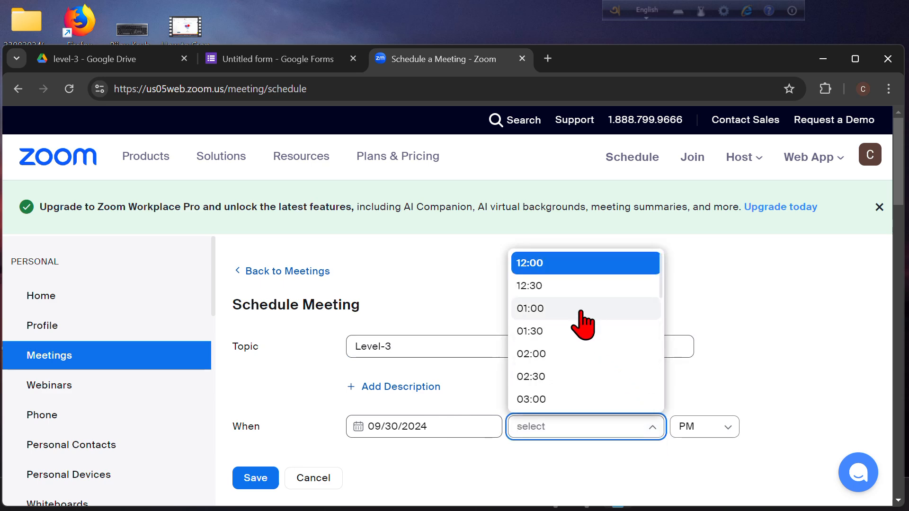
left_click(538, 354)
scroll(715, 435, "down", 10)
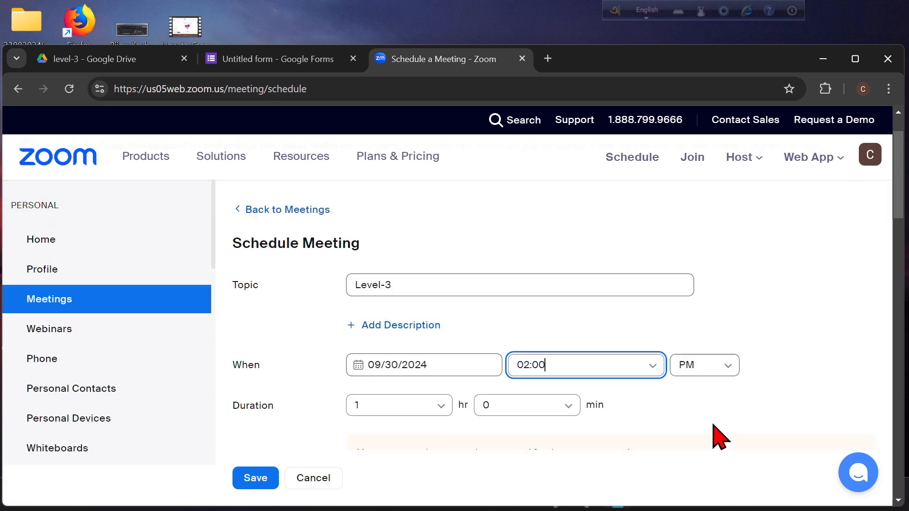
scroll(629, 400, "up", 5)
scroll(545, 369, "up", 5)
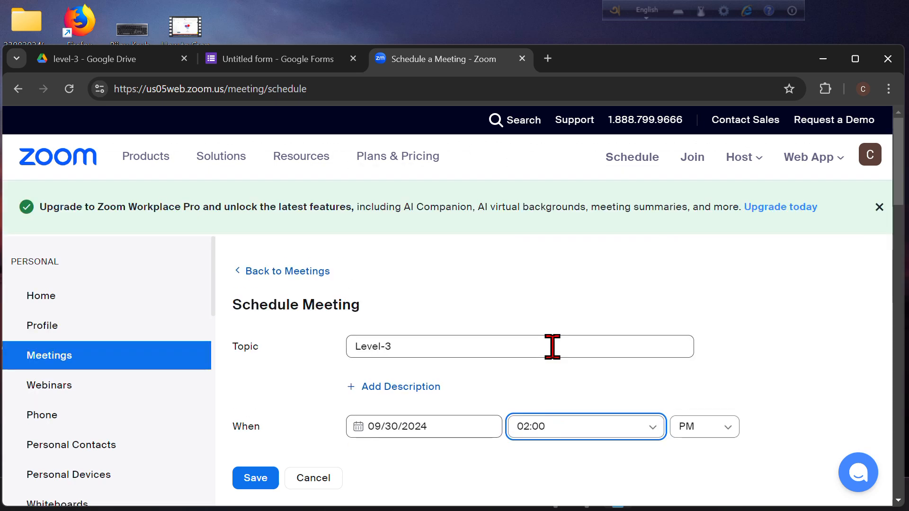
scroll(426, 473, "down", 5)
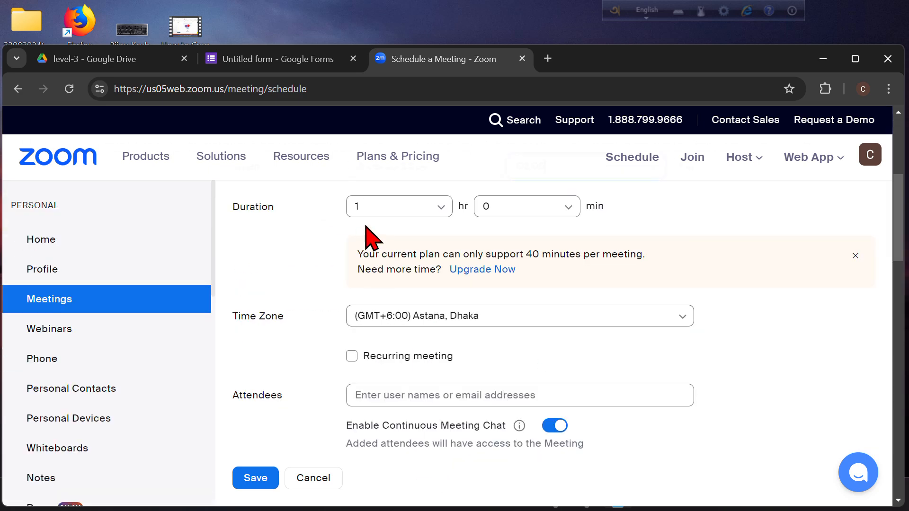
Set the meeting duration to 0 hr 30 min.
left_click(441, 209)
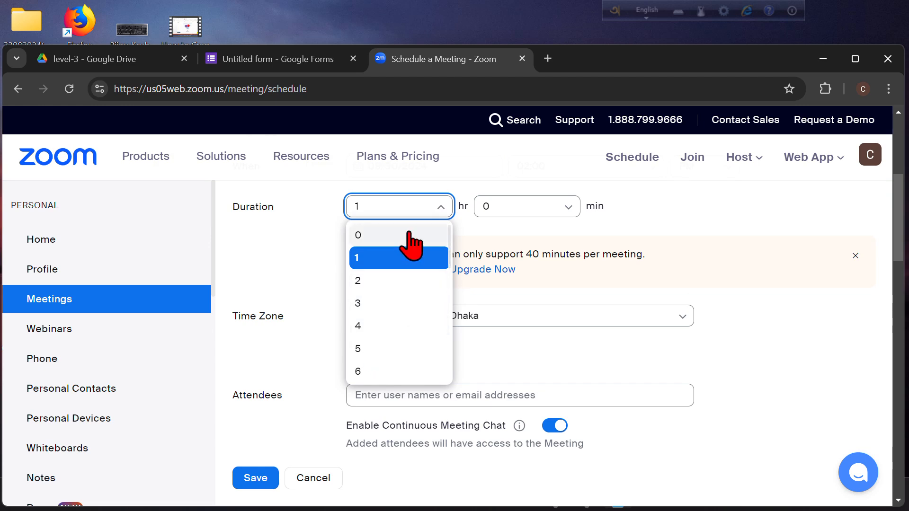
left_click(552, 211)
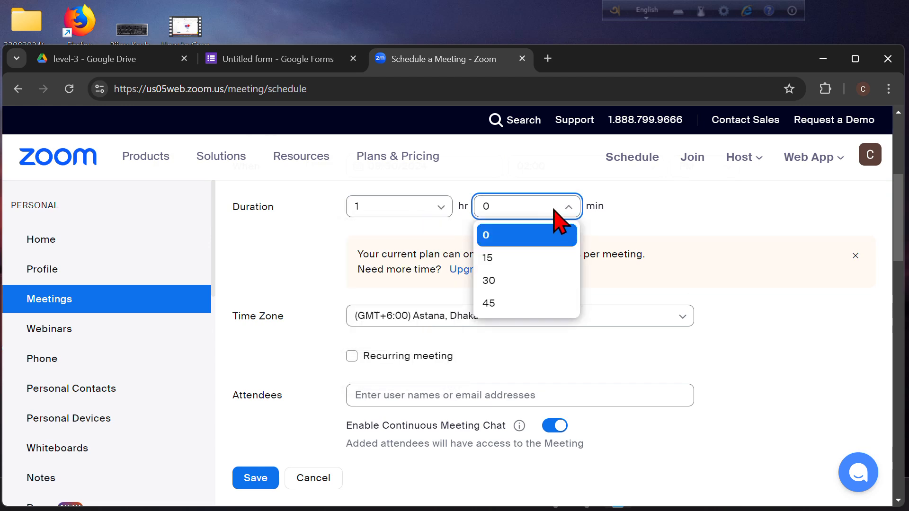
left_click(492, 281)
left_click(441, 208)
left_click(379, 237)
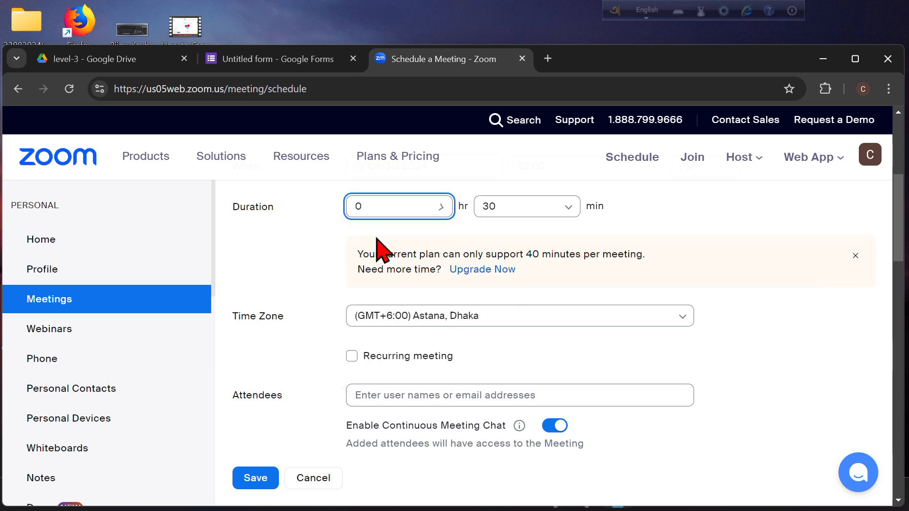
scroll(475, 350, "up", 5)
scroll(471, 370, "down", 5)
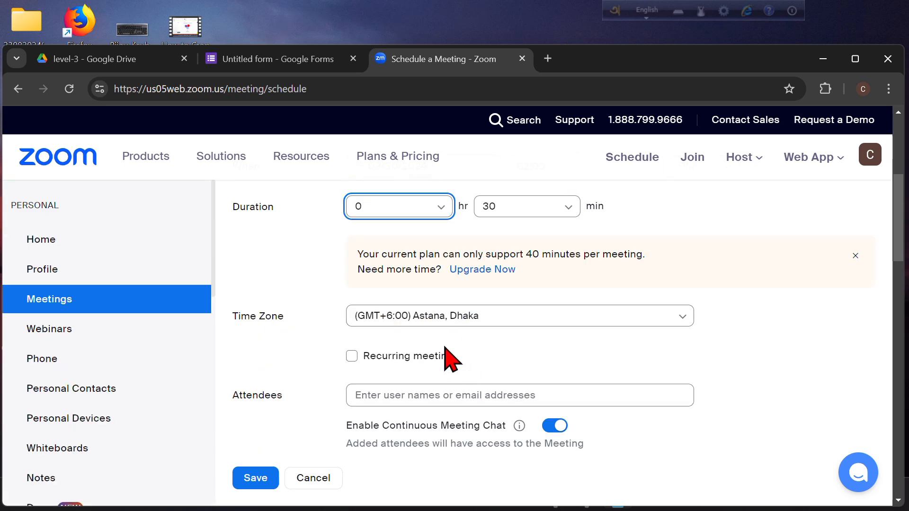
scroll(406, 375, "down", 10)
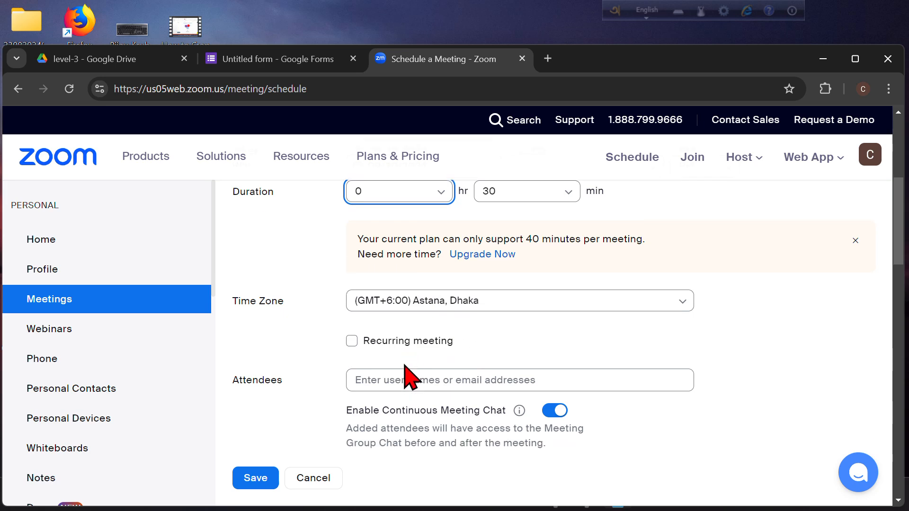
scroll(402, 382, "up", 5)
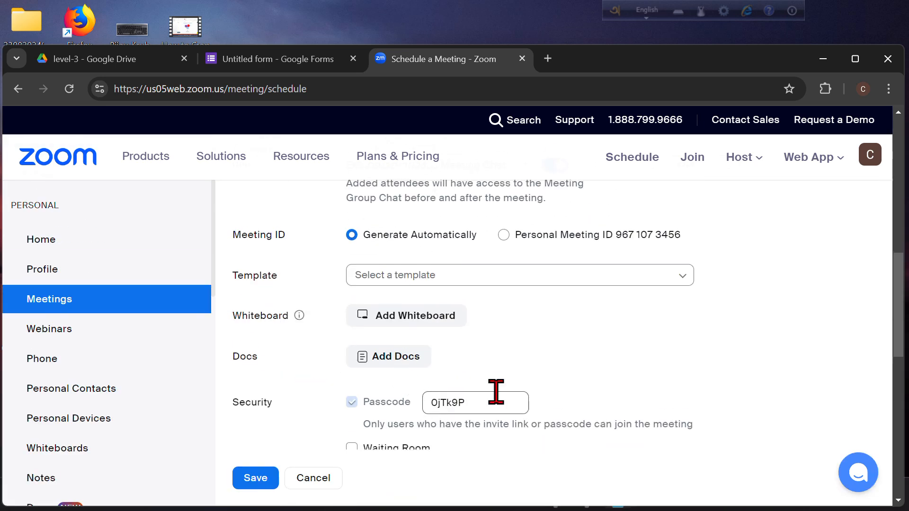
Replace the default meeting passcode with a custom one.
left_click_drag(494, 400, 397, 382)
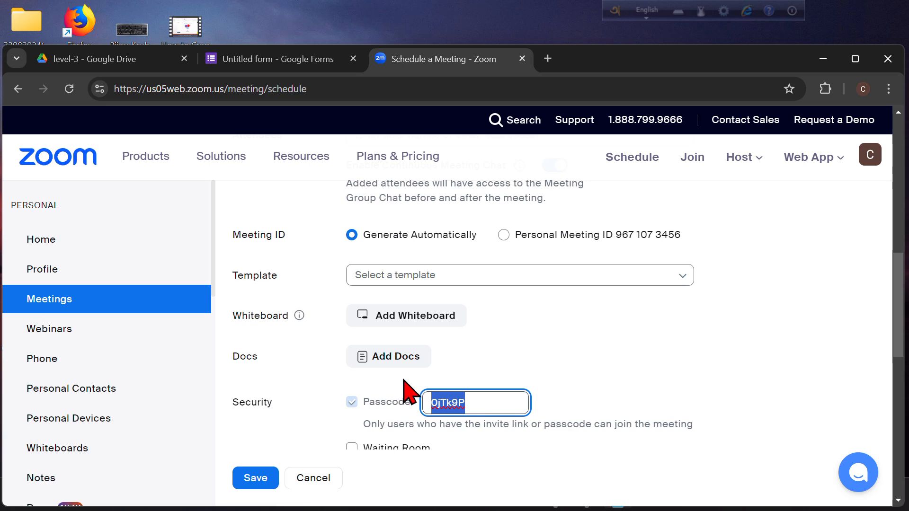
type("123456")
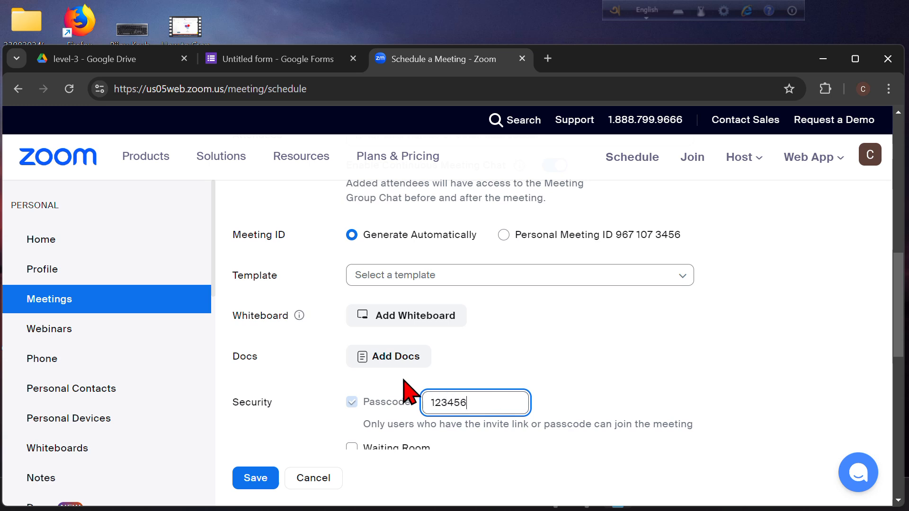
scroll(536, 426, "down", 5)
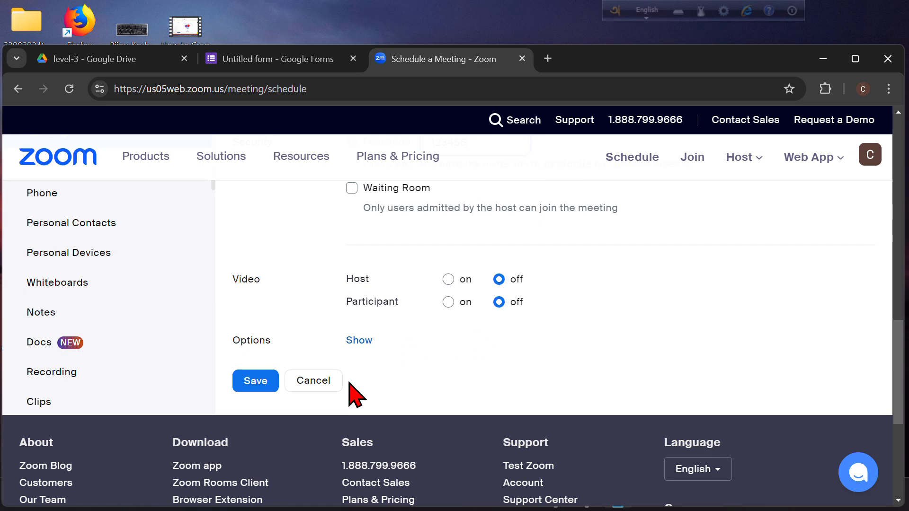
scroll(356, 395, "up", 5)
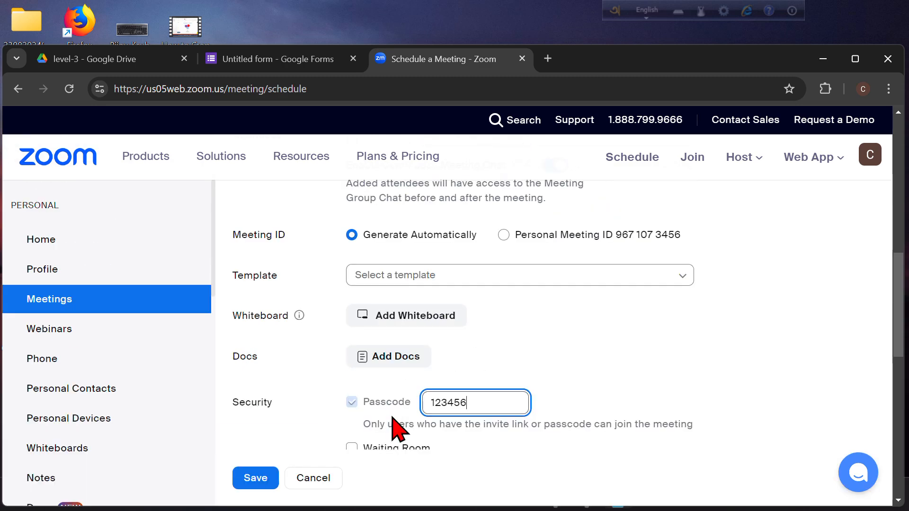
scroll(397, 428, "down", 5)
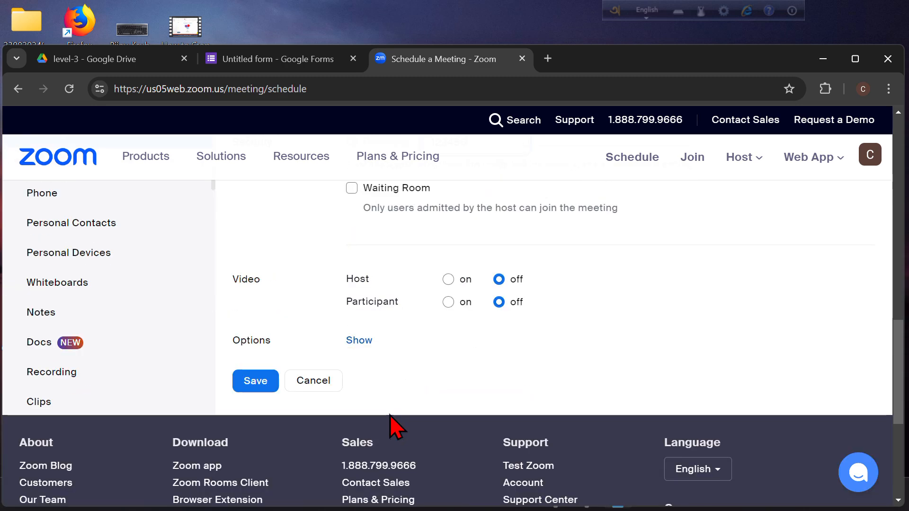
Save the Level-3 meeting with its invite link copied, then bring up the Word document.
left_click(249, 379)
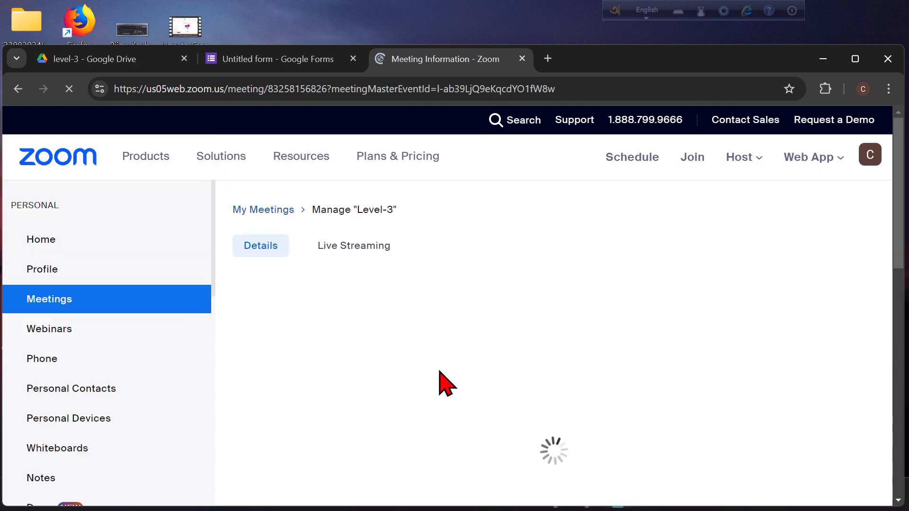
scroll(350, 267, "down", 8)
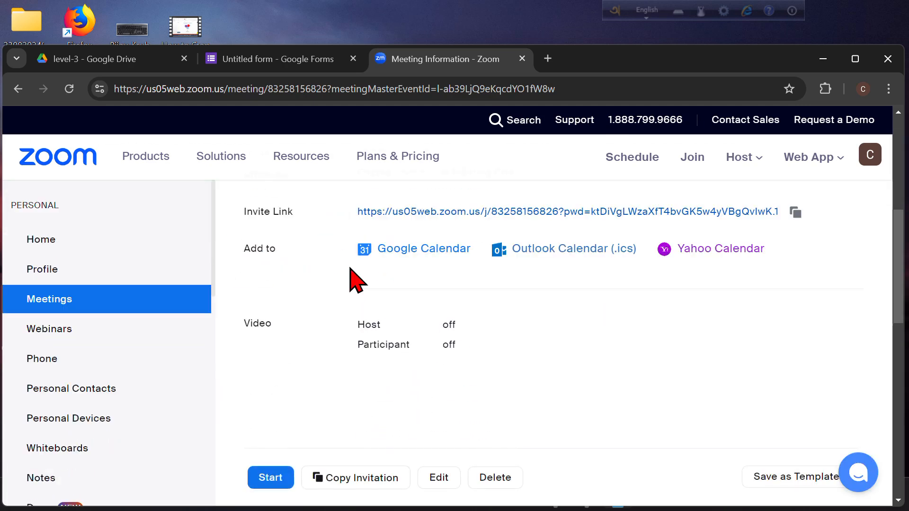
scroll(355, 272, "up", 6)
scroll(359, 275, "down", 2)
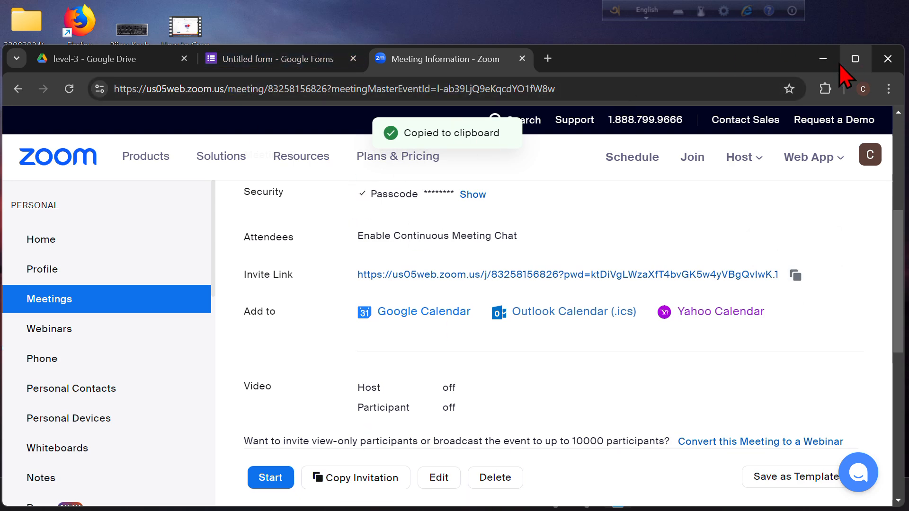
left_click(822, 58)
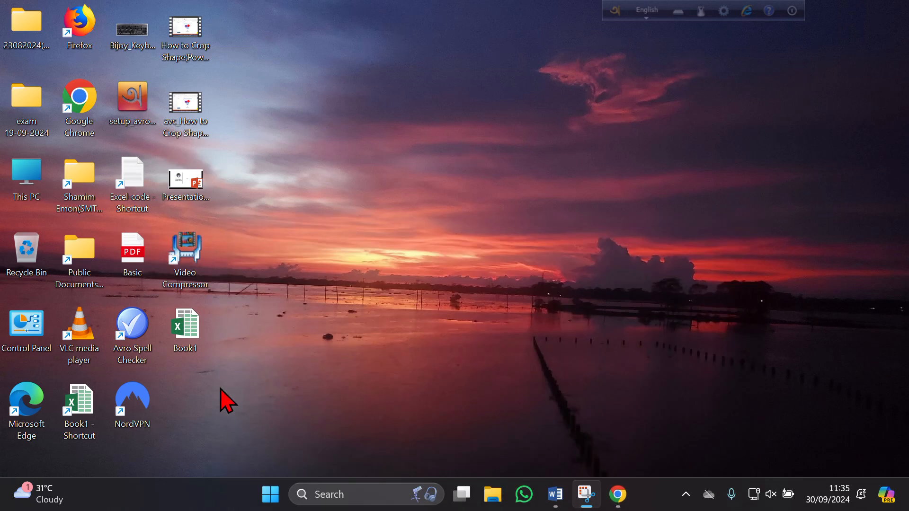
left_click(559, 489)
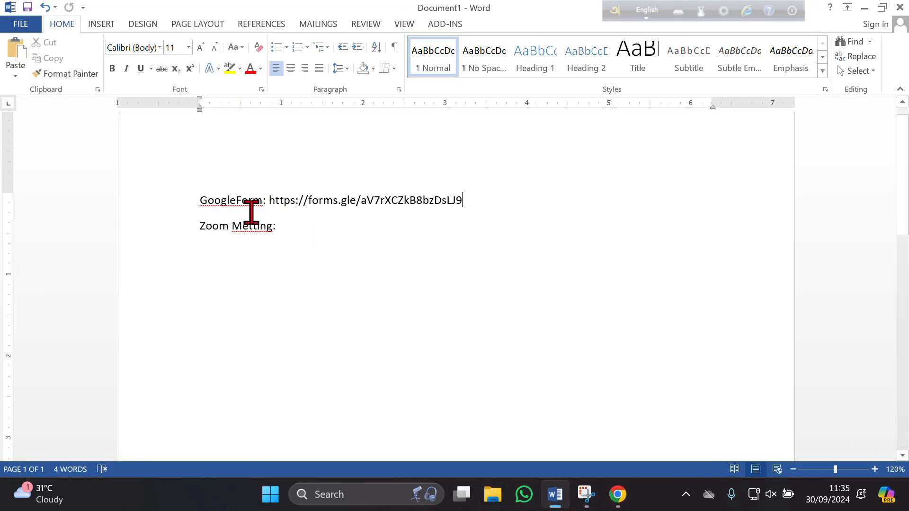
Paste the Zoom invite link after 'Zoom Metting:', select both links for copying, and minimise Word.
left_click(292, 225)
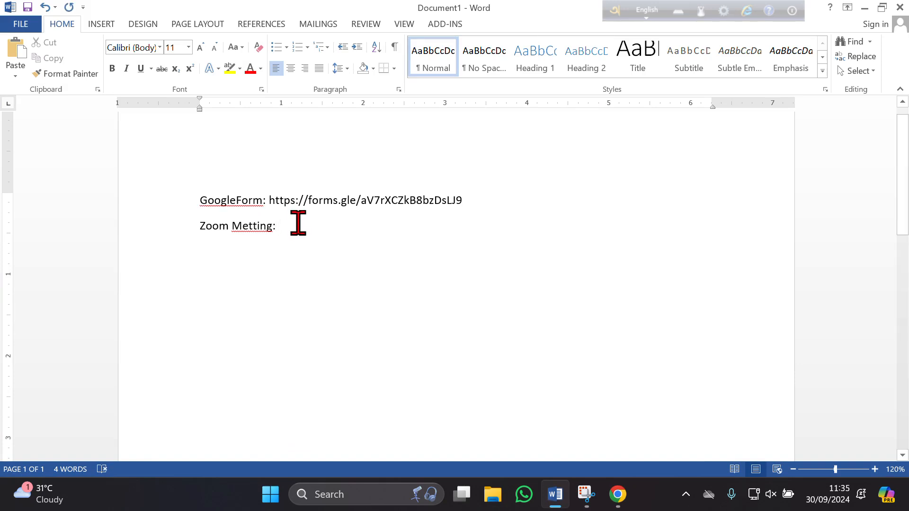
key("ctrl+v")
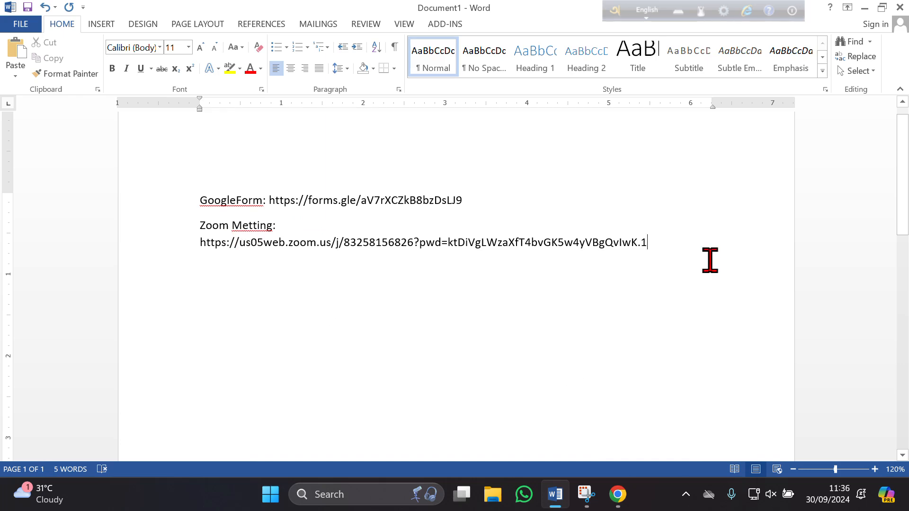
left_click_drag(644, 245, 203, 207)
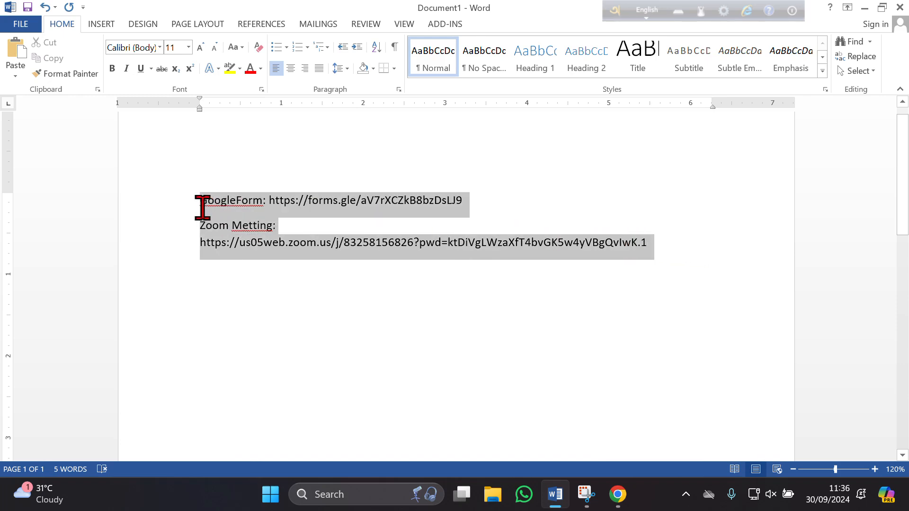
left_click(220, 226)
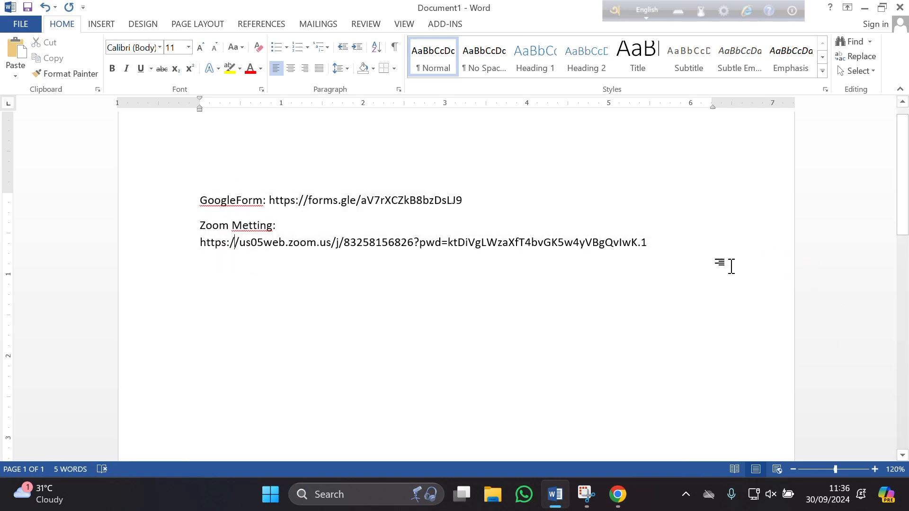
left_click_drag(730, 264, 208, 200)
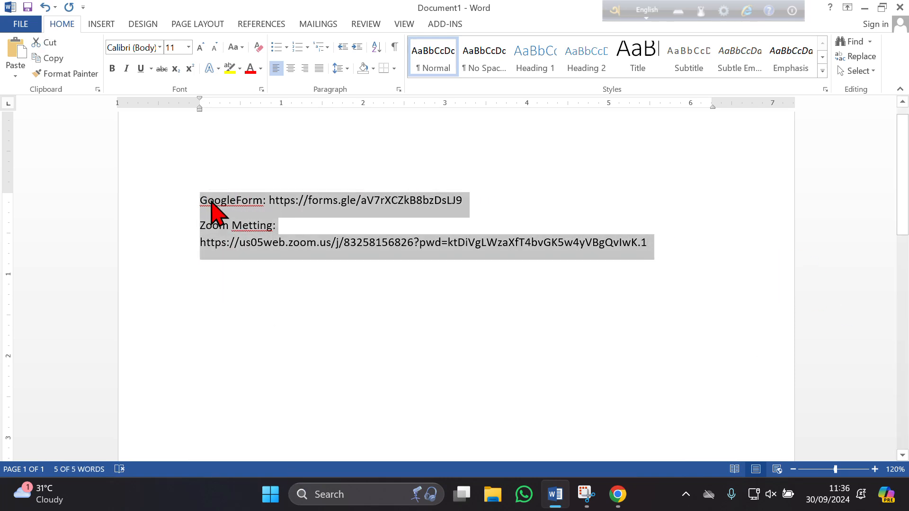
left_click(864, 8)
Load gmail.com in a new Chrome tab.
left_click(618, 495)
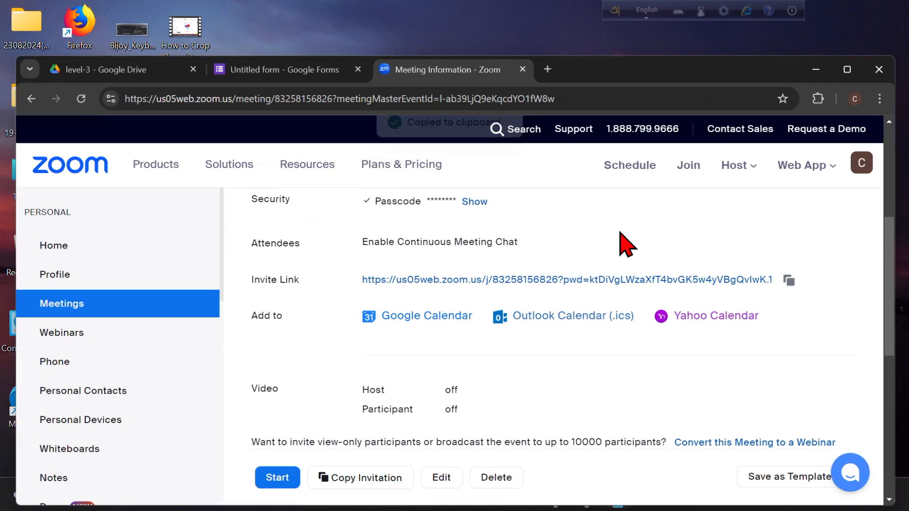
left_click(549, 58)
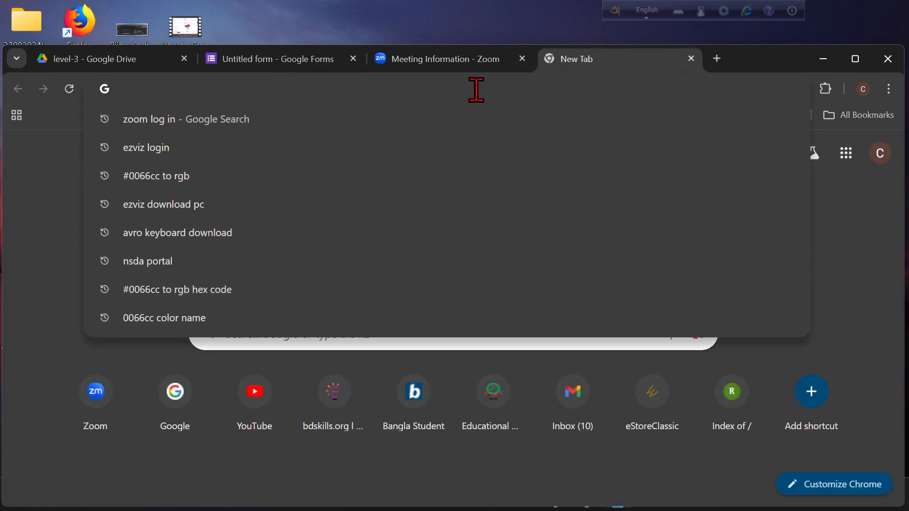
type("gmai")
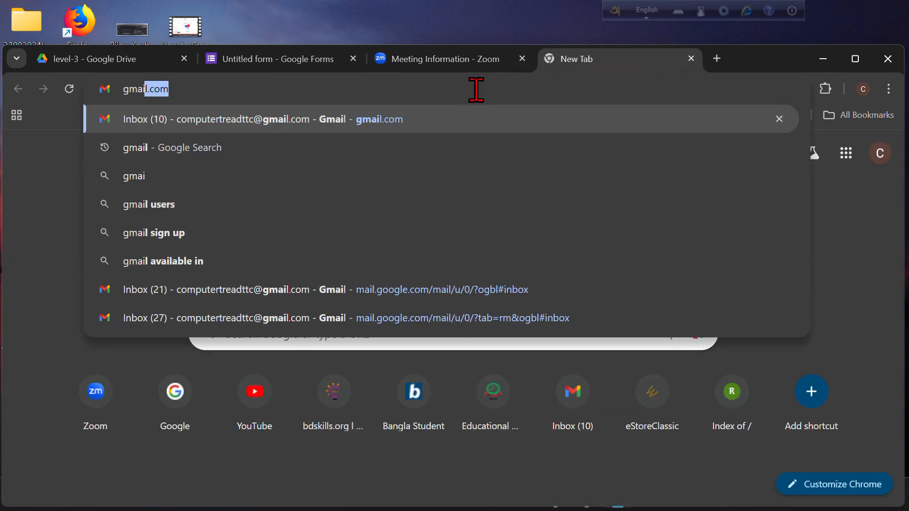
type("l")
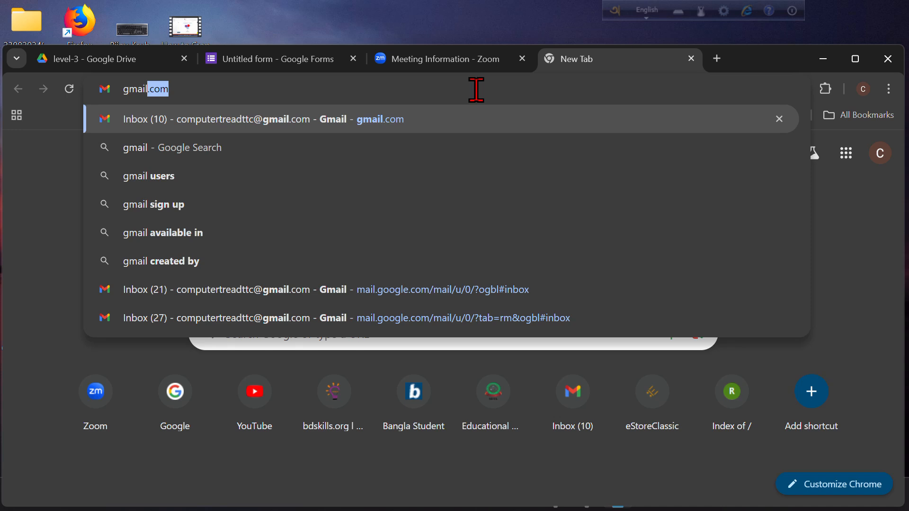
key("Return")
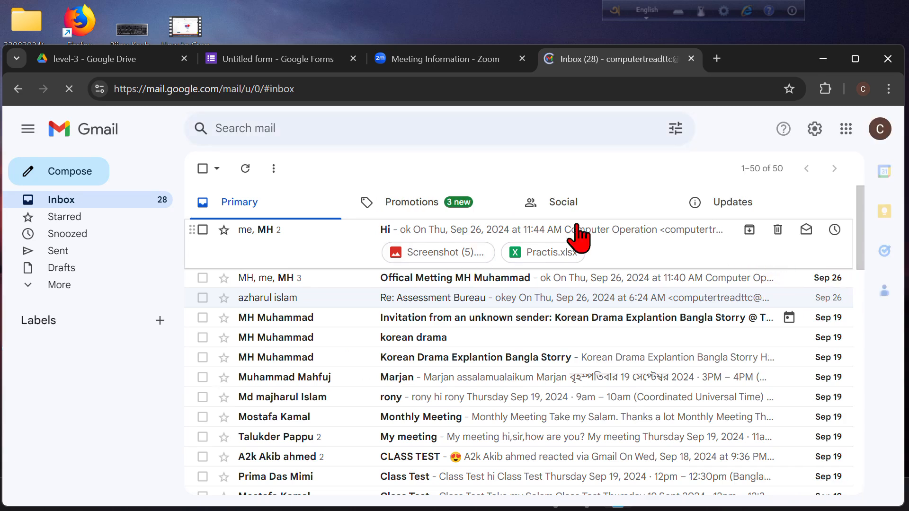
Compose a new email to the suggested contact with subject '12_Reza-level3'.
left_click(63, 174)
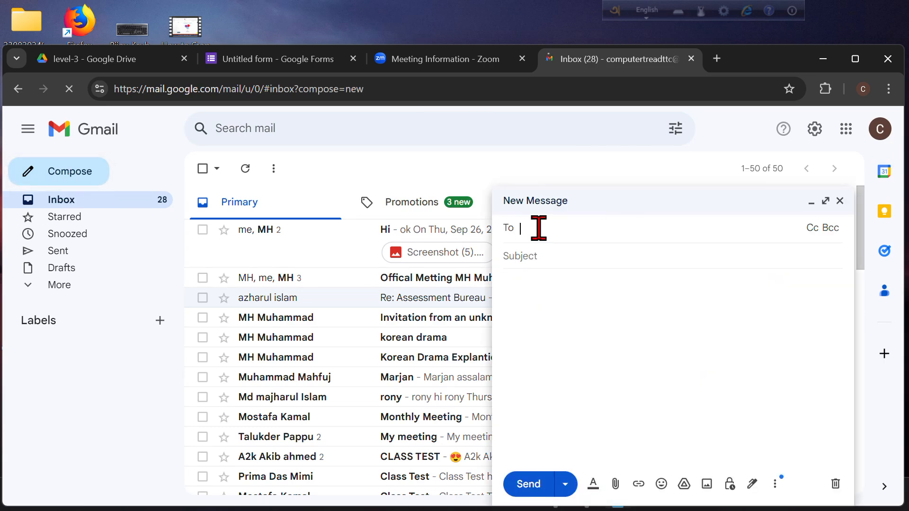
type("sha")
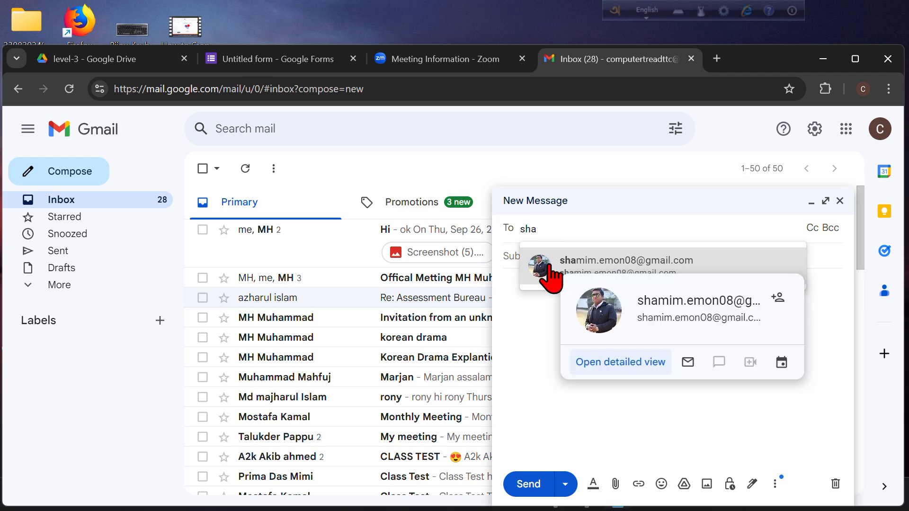
left_click(549, 266)
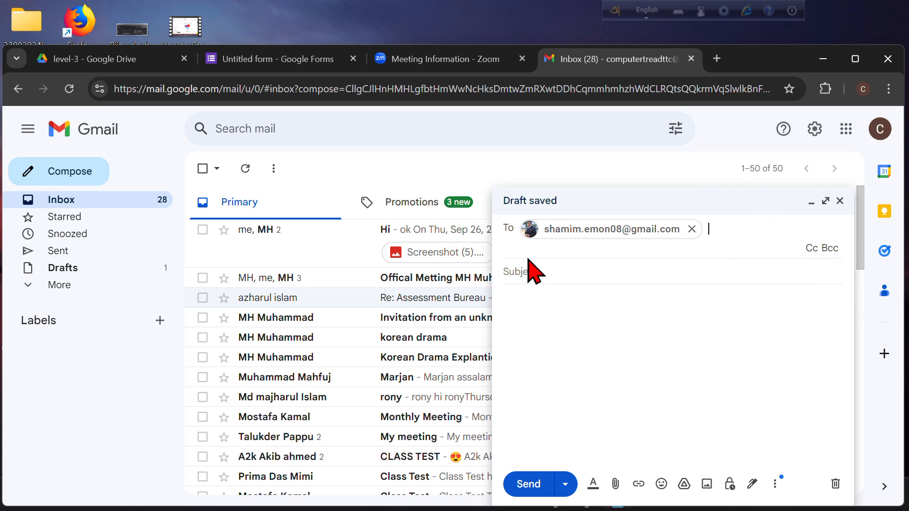
left_click(560, 272)
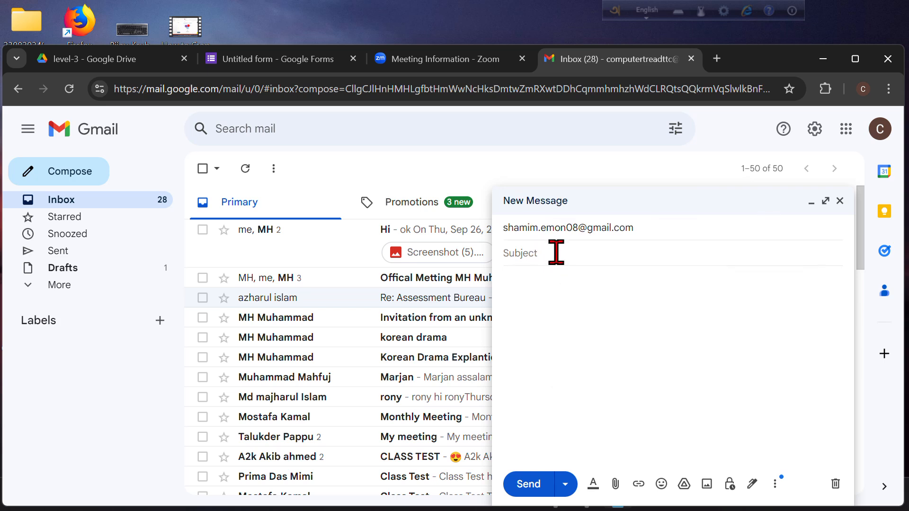
type("Google")
key("BackSpace")
key("BackSpace")
type("!\"")
key("BackSpace")
key("BackSpace")
type("12_Reza-le")
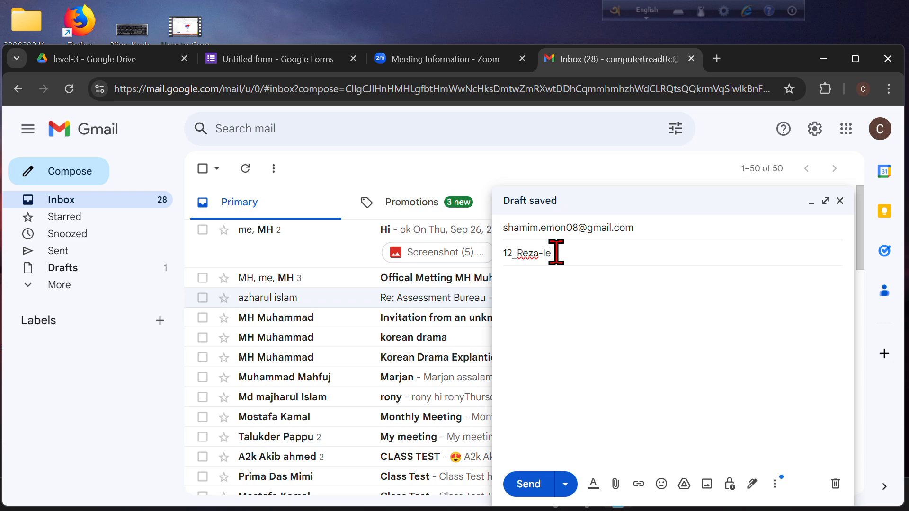
type("vel3")
Paste the Google Form and Zoom meeting links into the body and send the email.
left_click(549, 278)
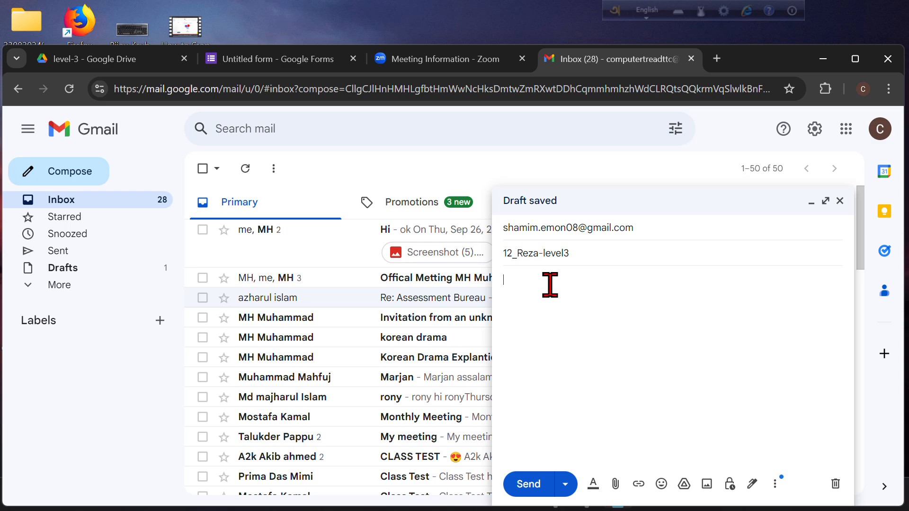
key("ctrl+v")
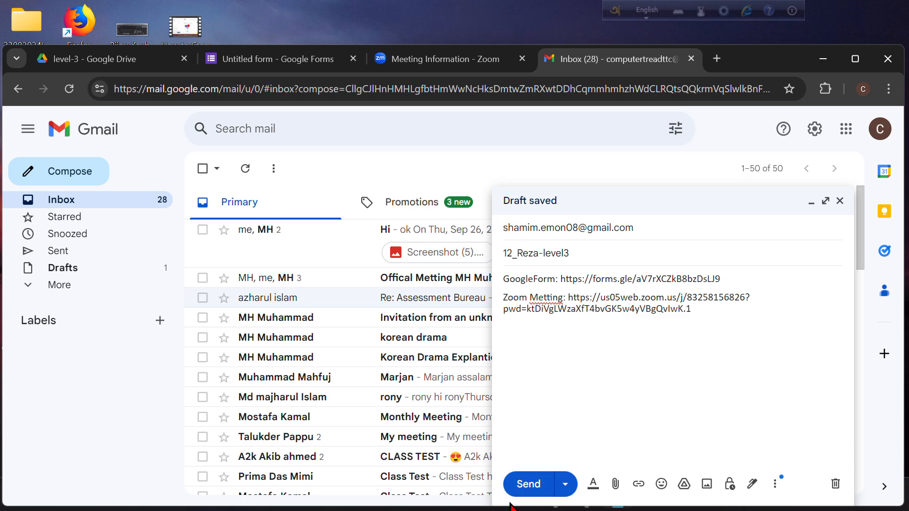
left_click(527, 484)
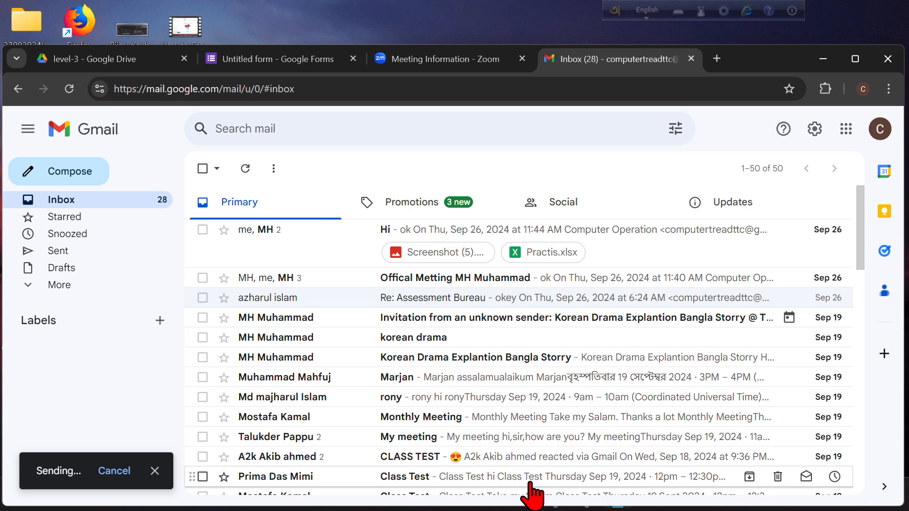
Open Gmail's Sent folder to confirm the 12_Reza-level3 message, rechecking the Zoom meeting details.
left_click(34, 251)
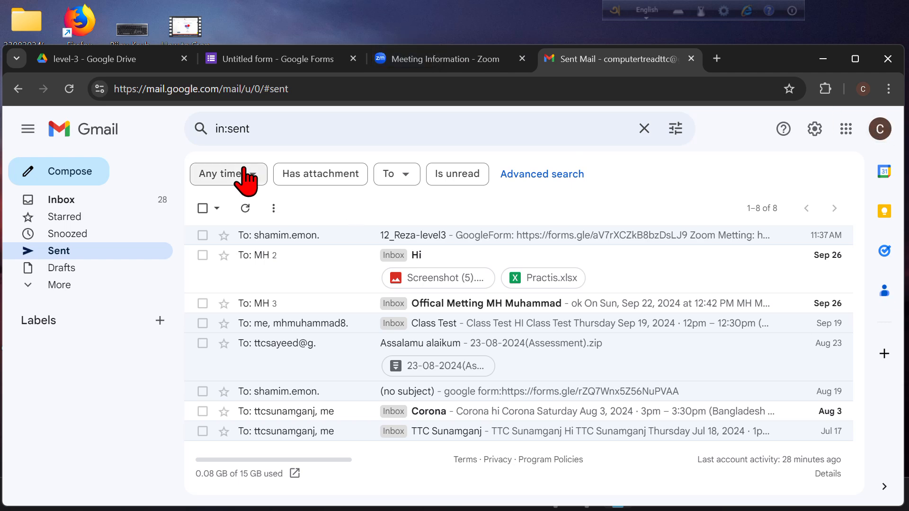
left_click(396, 64)
scroll(360, 426, "down", 5)
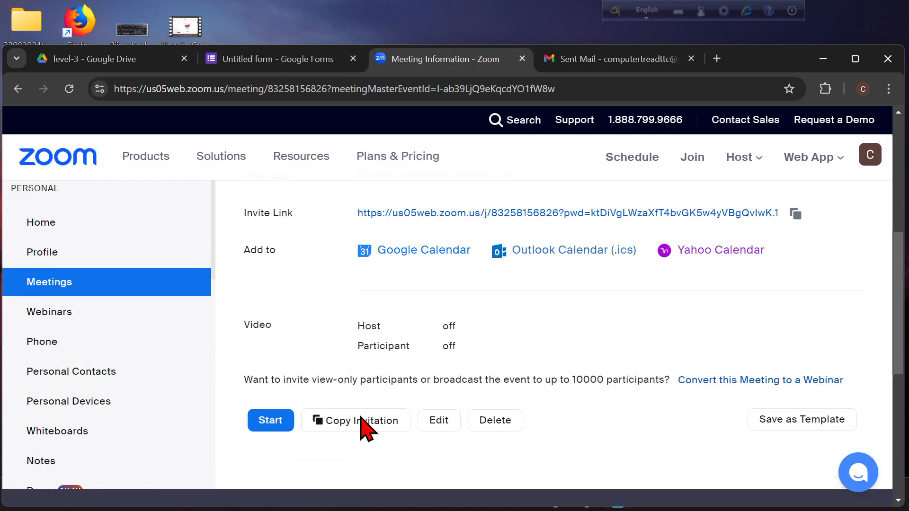
scroll(385, 417, "up", 15)
scroll(384, 416, "down", 5)
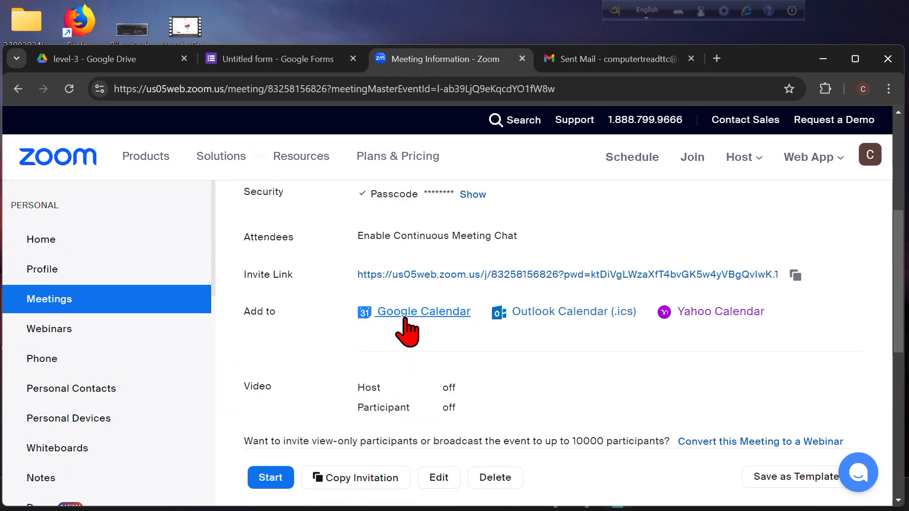
left_click(584, 61)
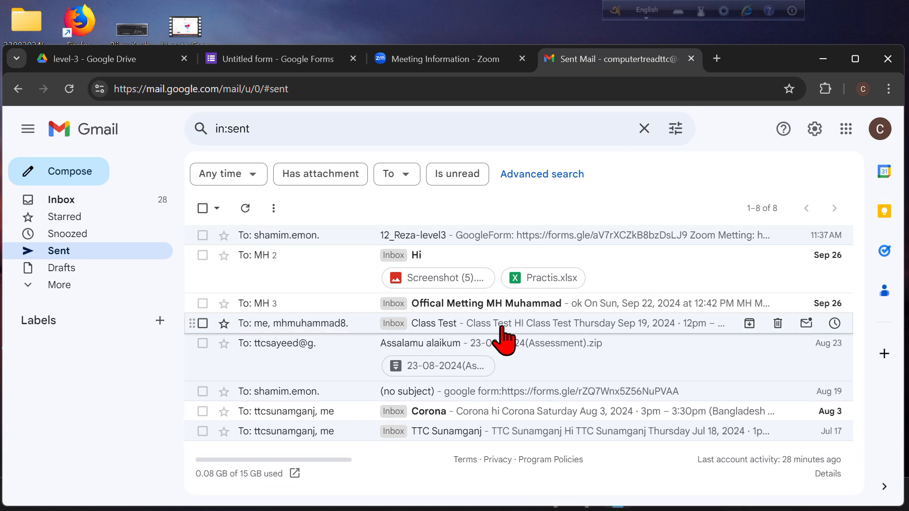